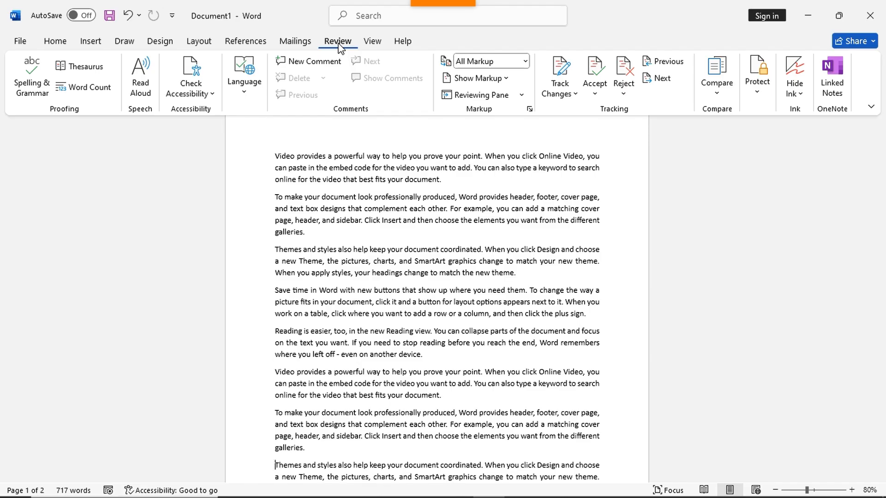
Display the document in Read Mode and page forward to the last screen, returning to the first one.
left_click(369, 43)
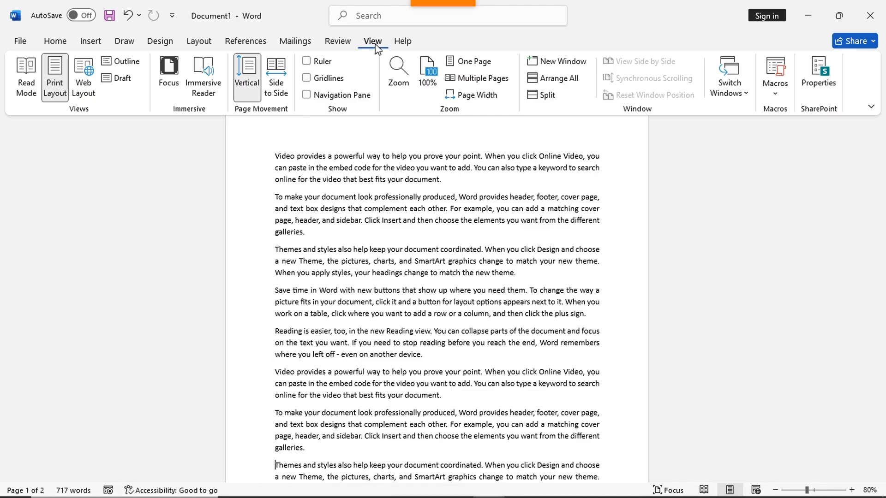
left_click(337, 43)
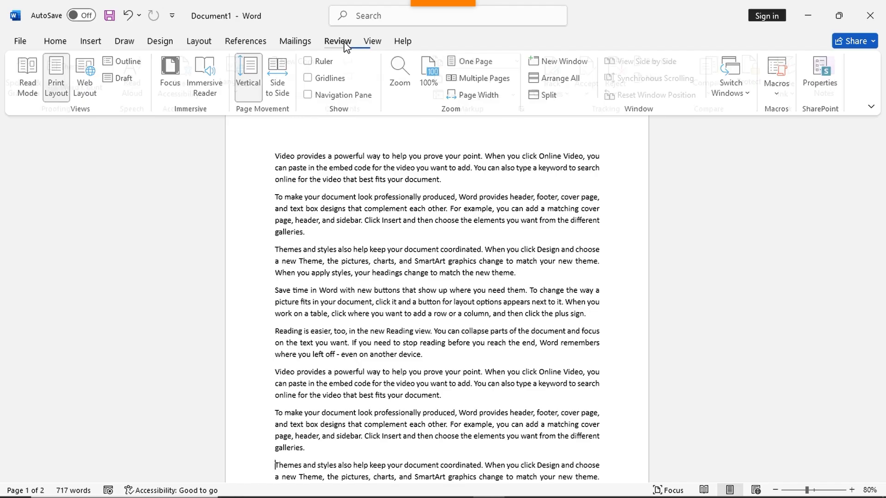
left_click(372, 43)
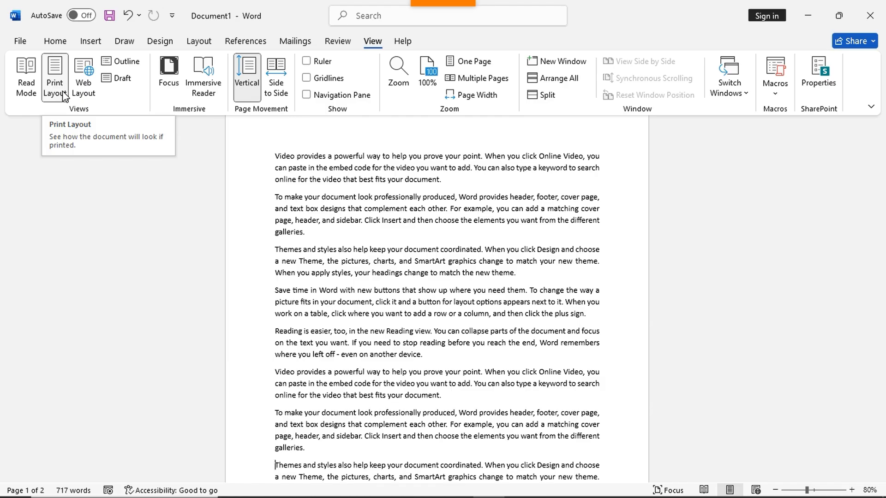
left_click(35, 90)
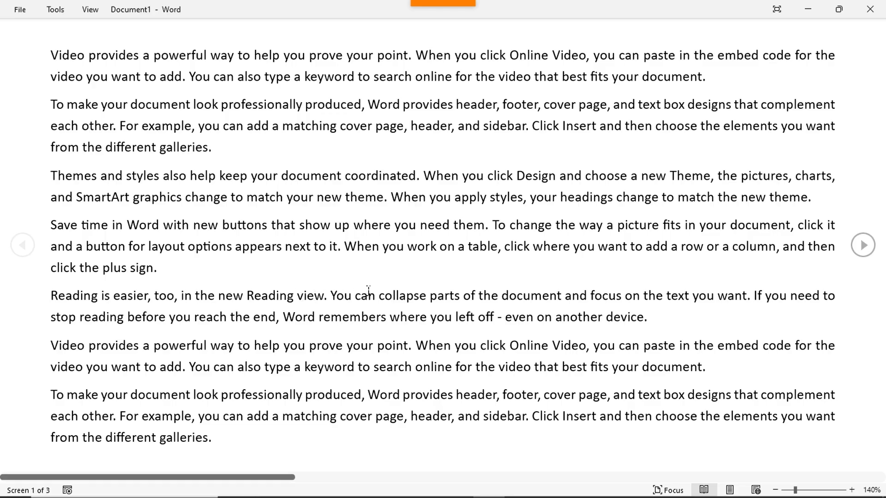
left_click(862, 245)
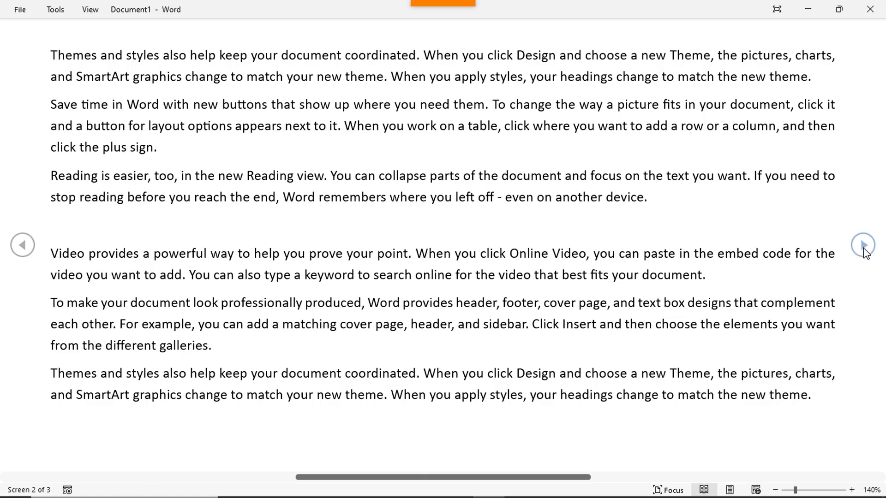
left_click(863, 245)
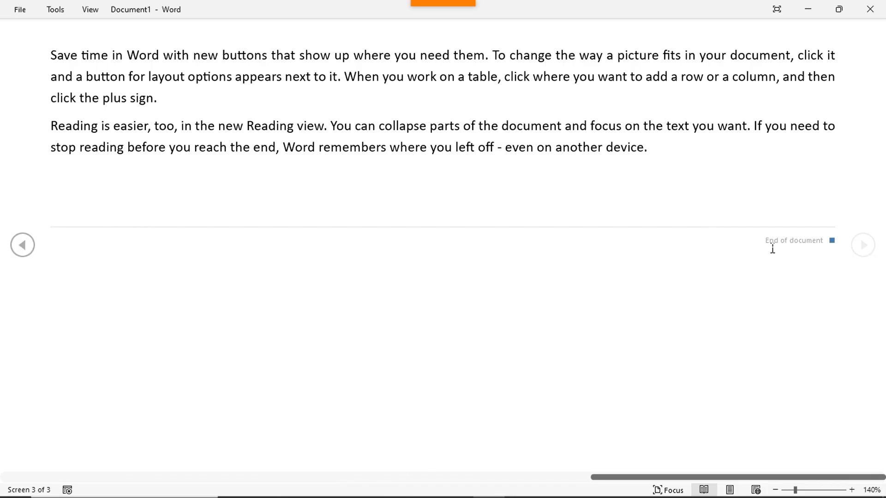
left_click(23, 247)
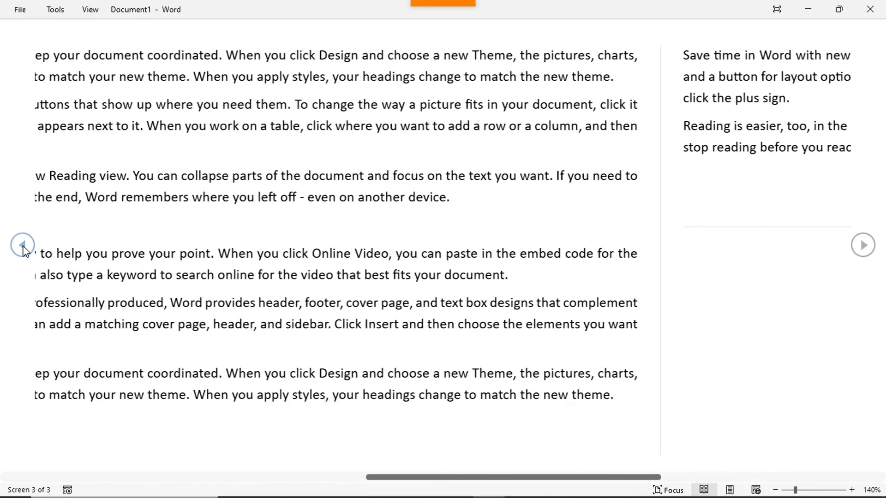
left_click(23, 247)
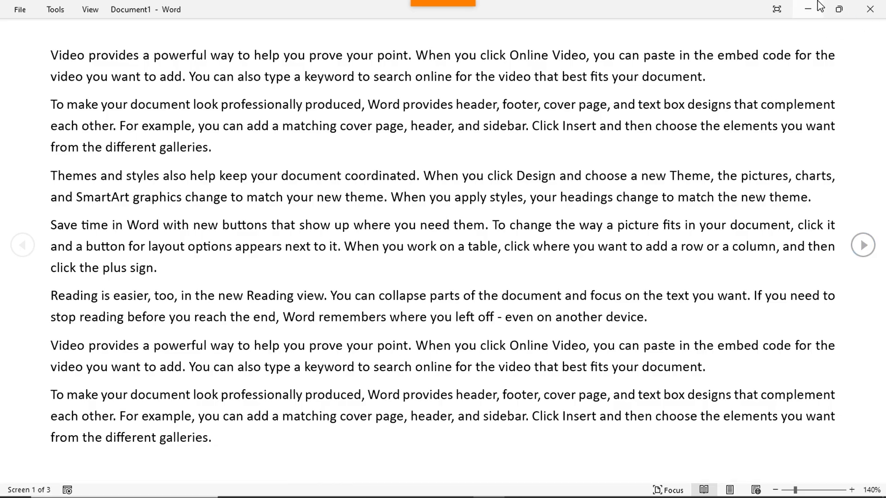
Auto-hide the reading toolbar for a full-screen reading view, and exit Read Mode.
left_click(782, 15)
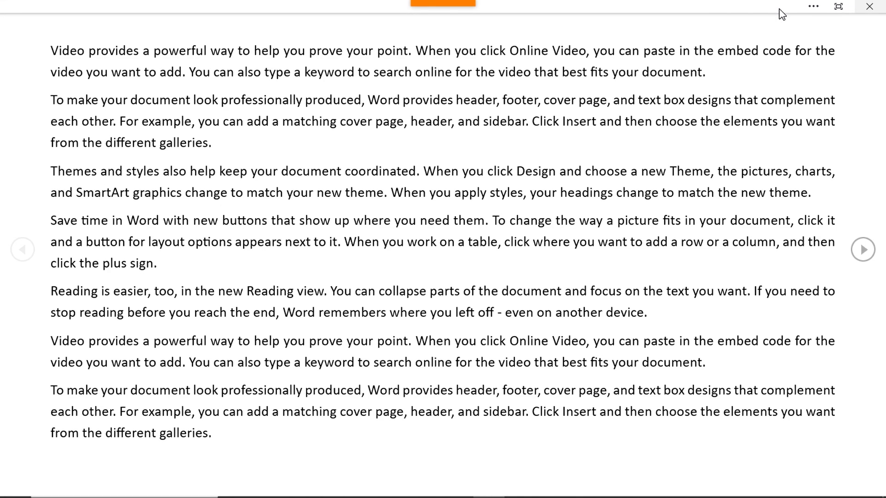
left_click(811, 6)
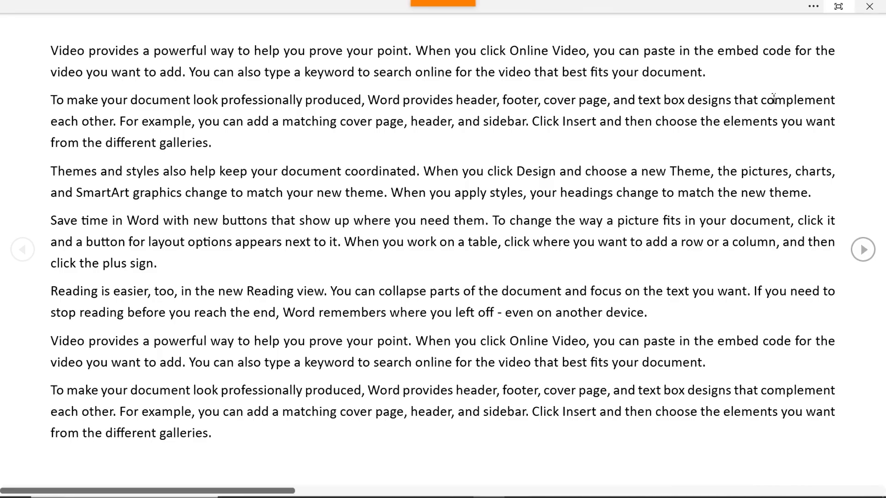
key("Escape")
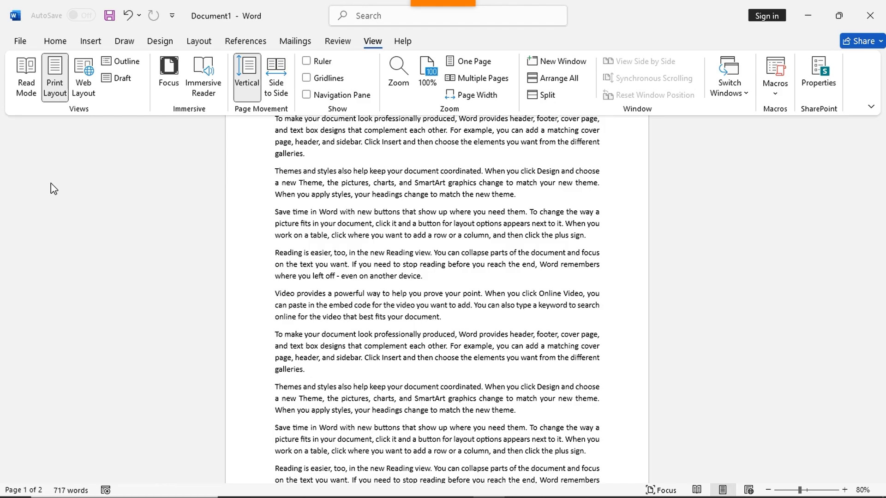
Switch the document to Web Layout and look through the paragraphs at full window width.
left_click(89, 89)
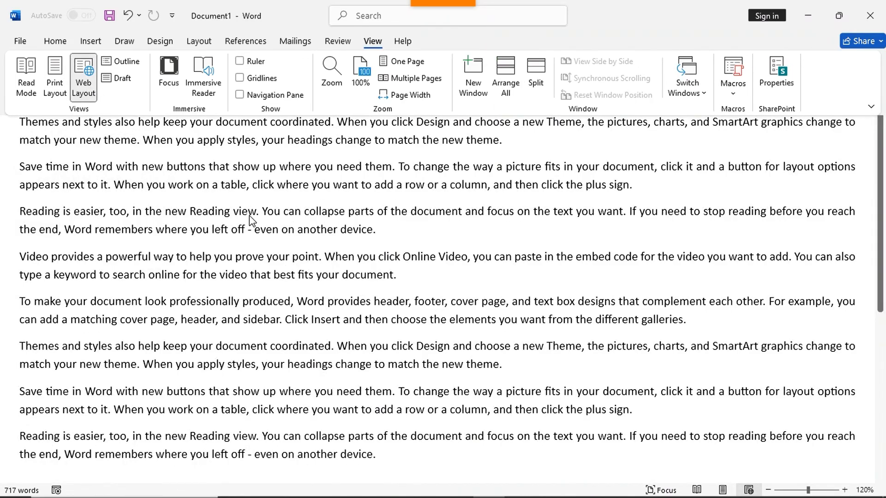
scroll(250, 215, "down", 2)
scroll(250, 217, "down", 2)
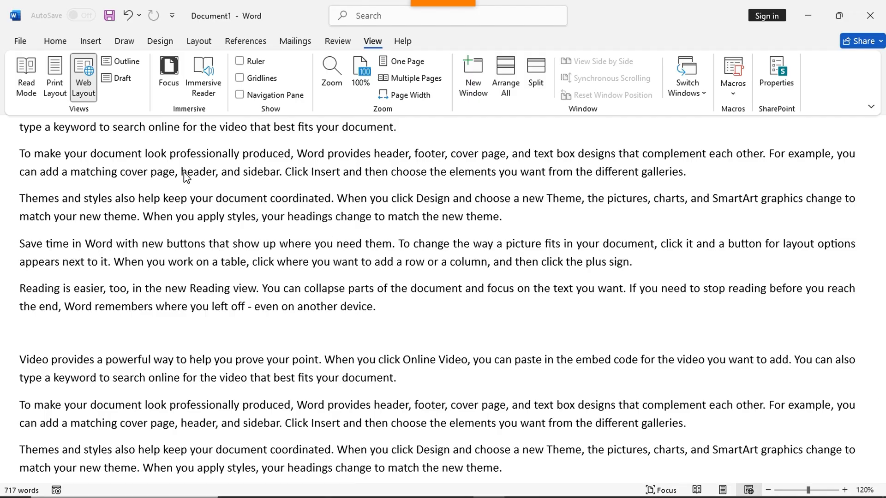
Display the document in Outline view, look through the bulleted paragraphs from start to end, and leave that view.
left_click(122, 61)
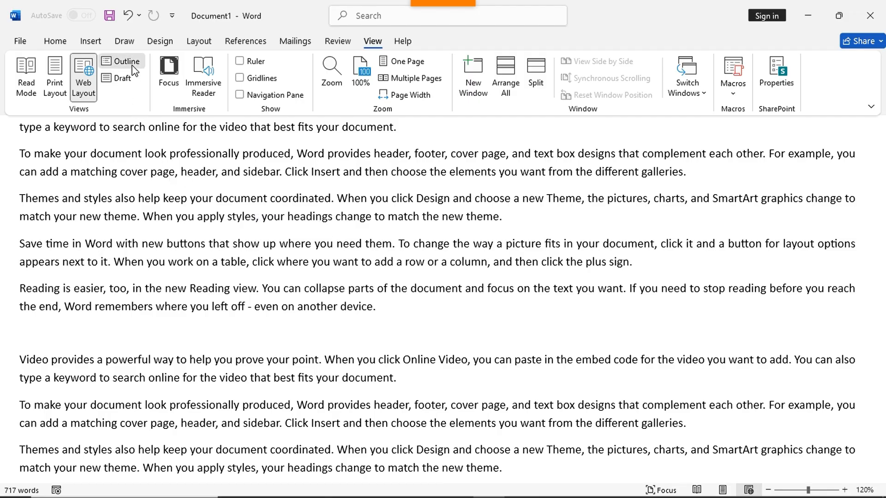
scroll(91, 209, "up", 4)
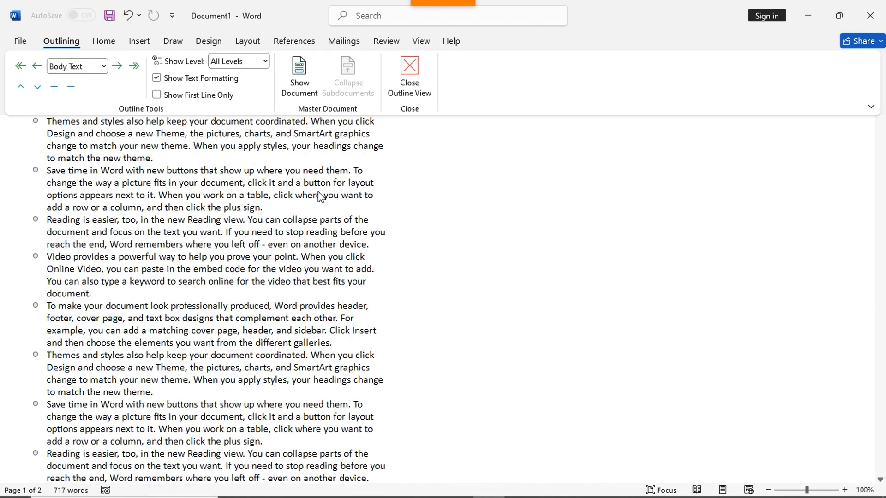
scroll(142, 195, "down", 5)
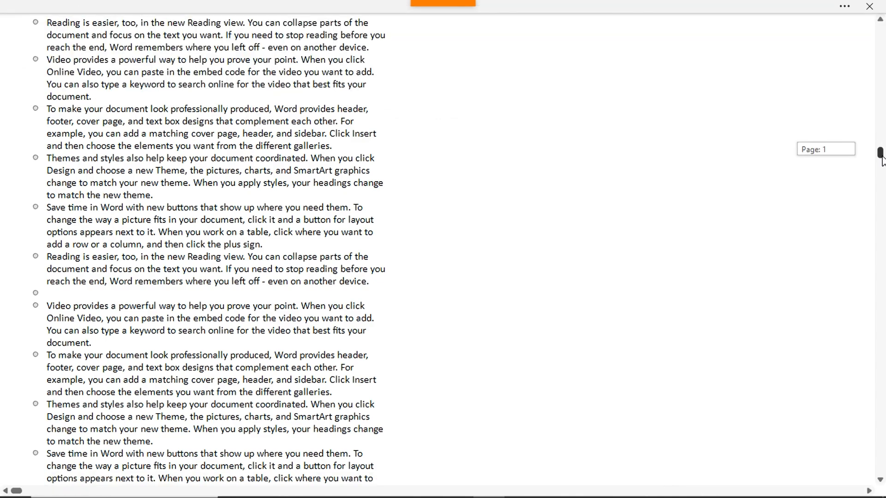
left_click_drag(880, 145, 880, 5)
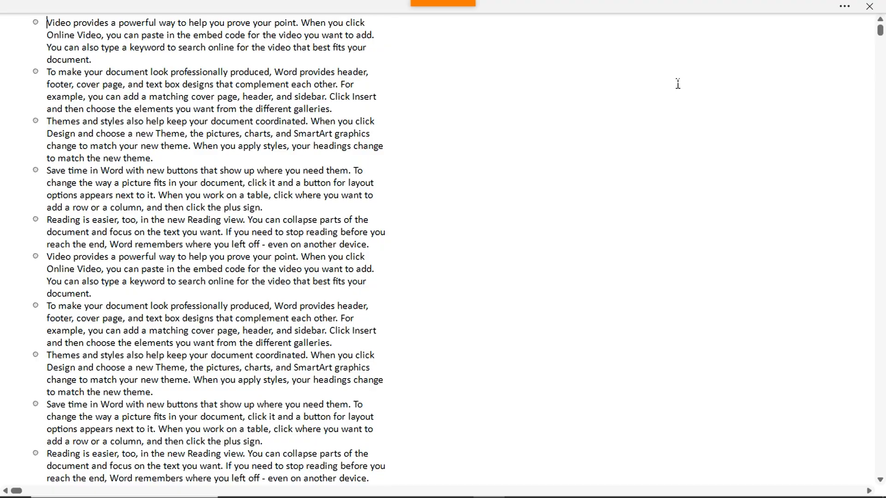
key("Escape")
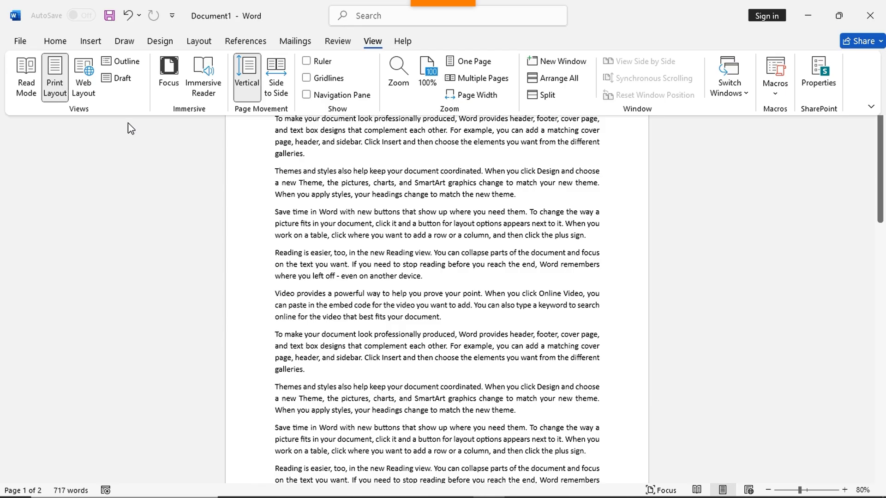
Examine the text and the dotted page break between pages in Draft view, and return to Print Layout.
left_click(123, 79)
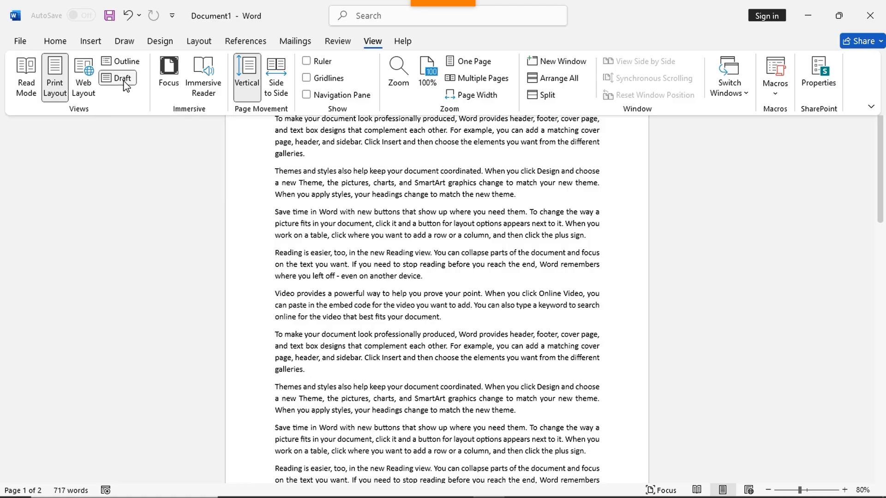
scroll(477, 276, "down", 10)
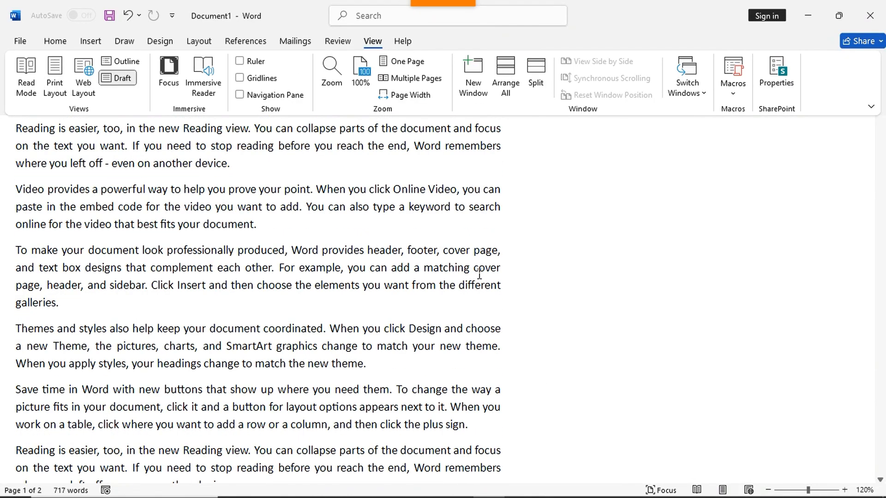
scroll(475, 275, "up", 3)
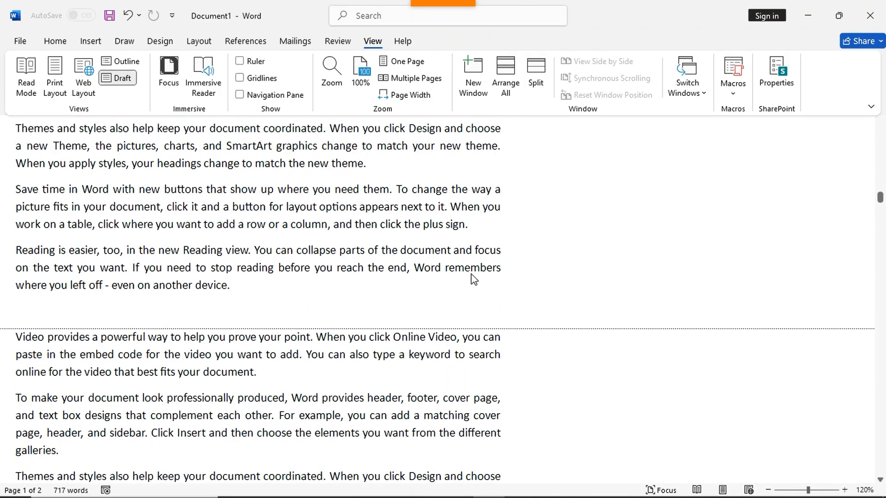
scroll(472, 279, "down", 2)
scroll(99, 231, "up", 4)
scroll(95, 213, "down", 10)
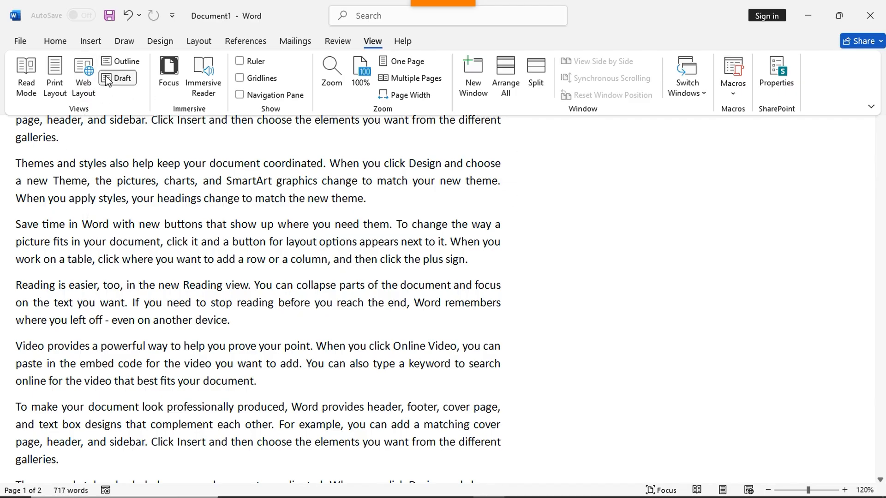
scroll(275, 269, "down", 7)
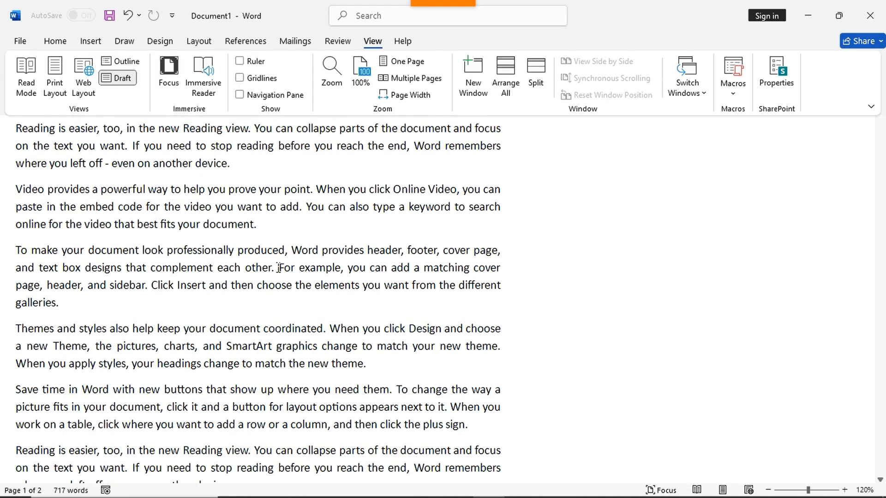
scroll(88, 403, "down", 2)
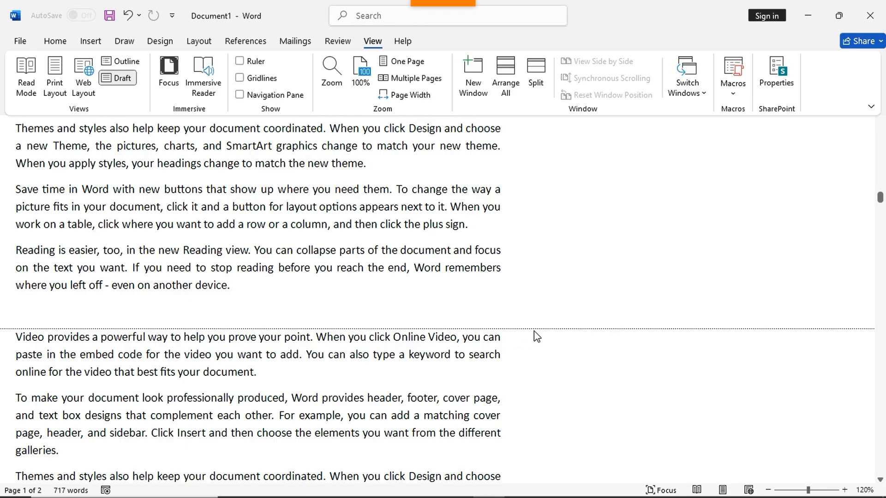
scroll(447, 240, "up", 3)
scroll(450, 256, "down", 10)
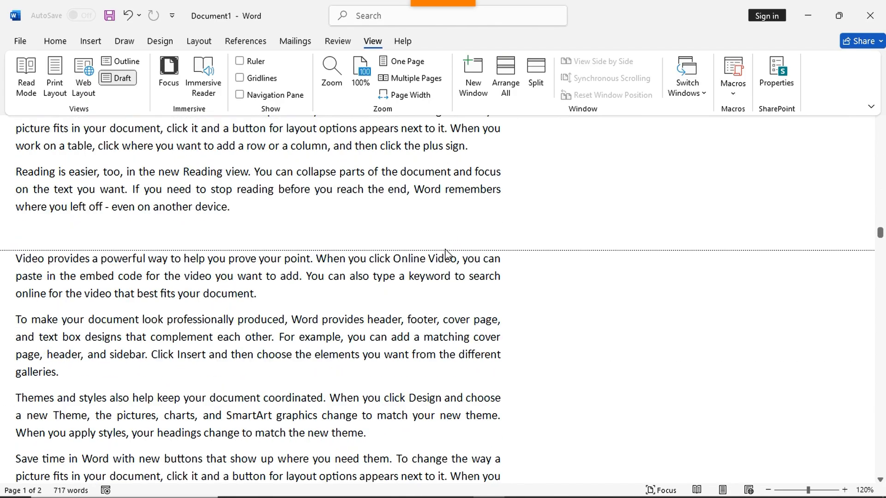
scroll(425, 325, "up", 8)
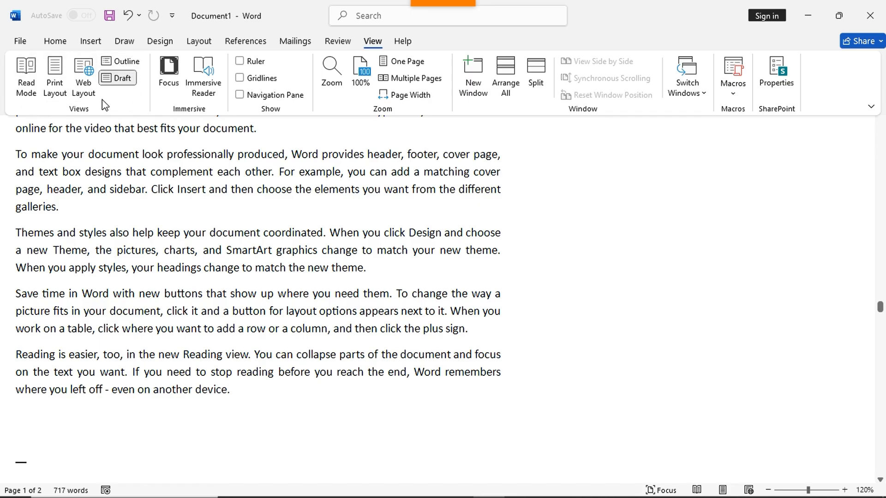
left_click(54, 78)
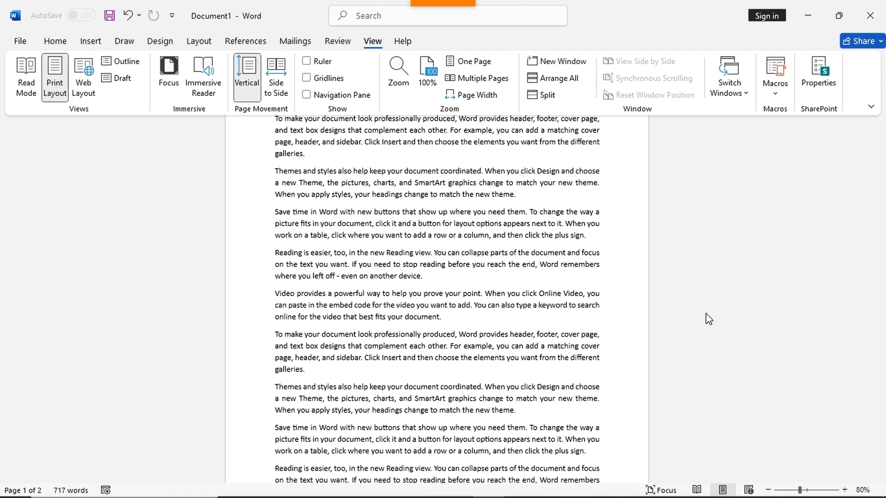
Enter Focus mode from Print Layout, bring back the hidden commands, and leave Focus mode.
left_click(169, 78)
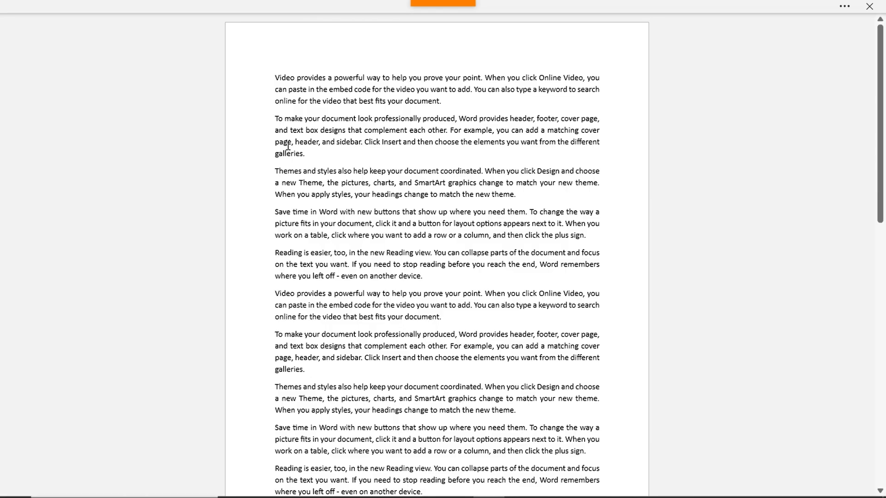
left_click(846, 7)
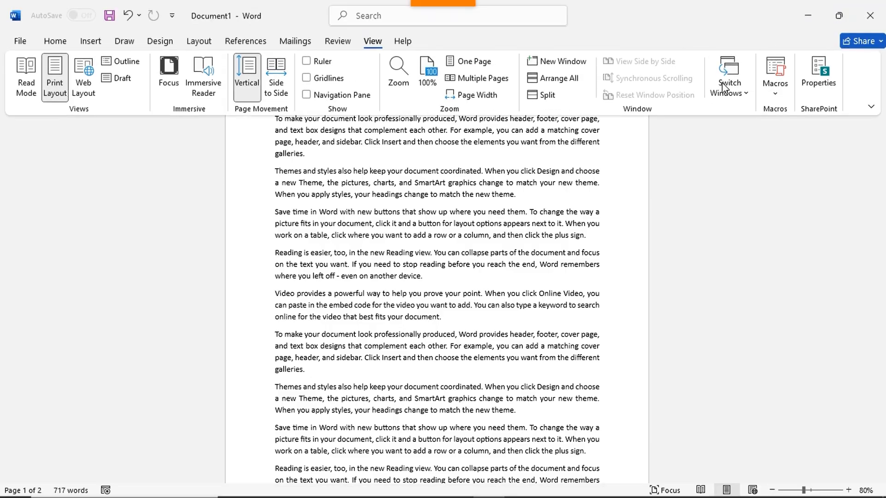
left_click(169, 79)
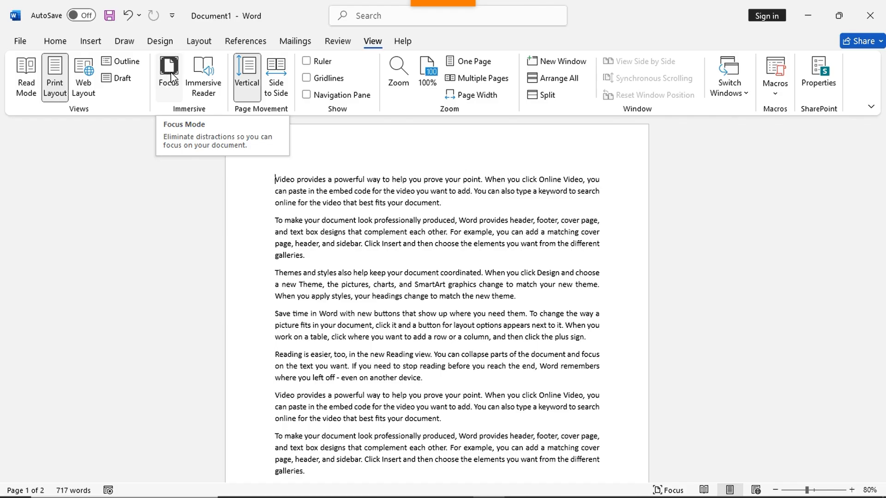
Turn on Focus mode, look through both pages on the distraction-free background, and reveal the hidden commands.
left_click(172, 76)
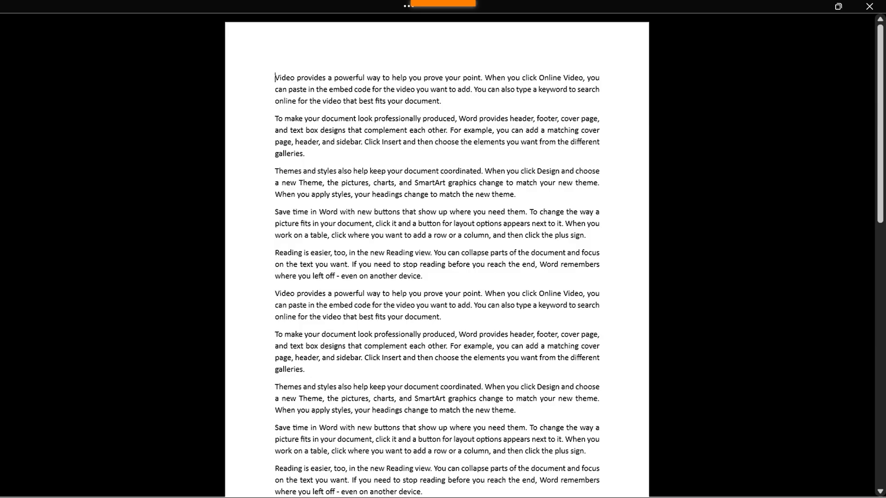
scroll(623, 330, "down", 5)
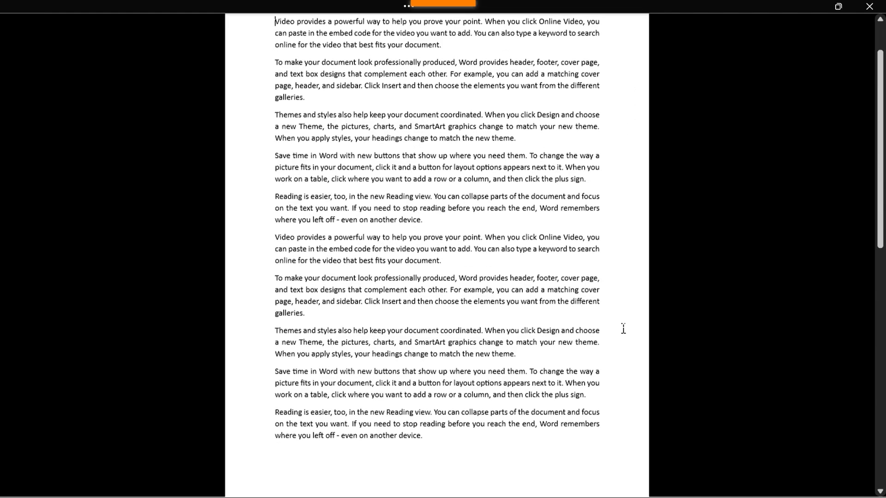
scroll(590, 306, "down", 3)
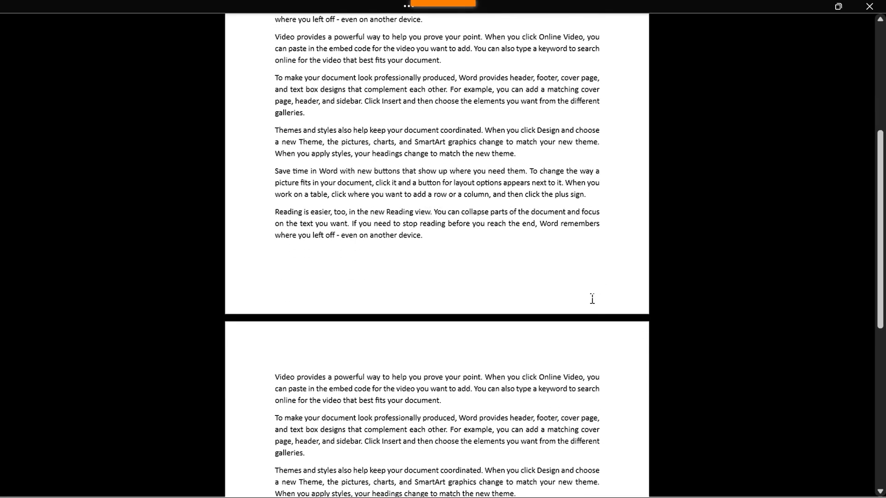
scroll(592, 299, "up", 8)
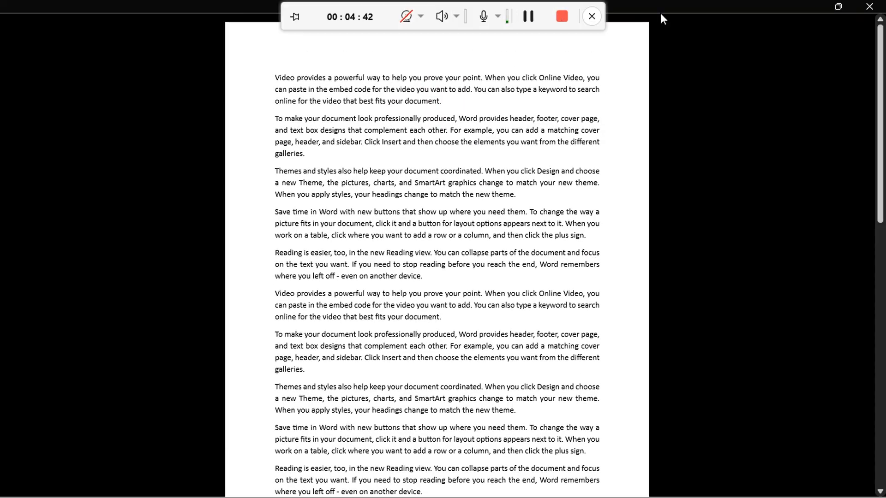
mouse_move(664, 7)
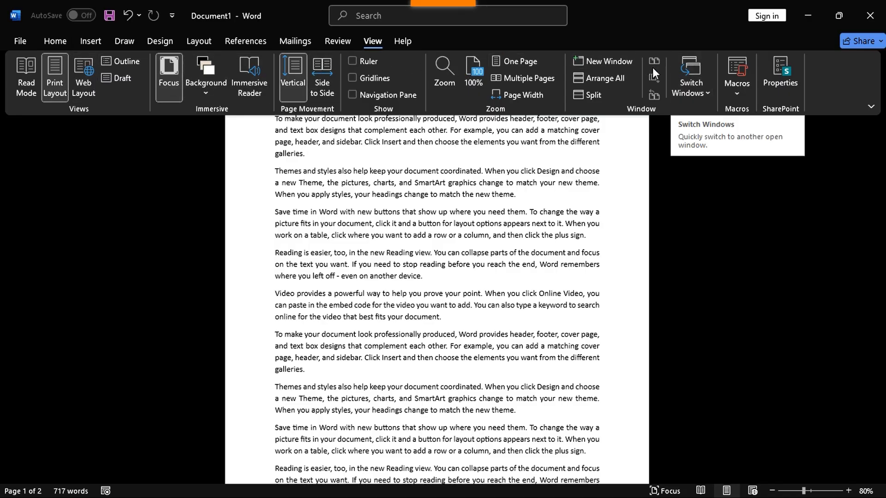
Leave Focus mode, display the document in Immersive Reader, and bring up the reader's own commands.
left_click(169, 81)
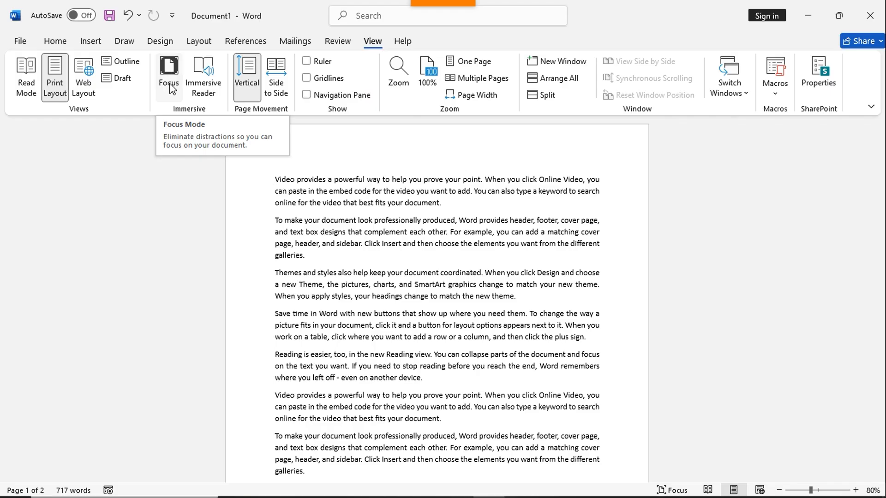
left_click(205, 87)
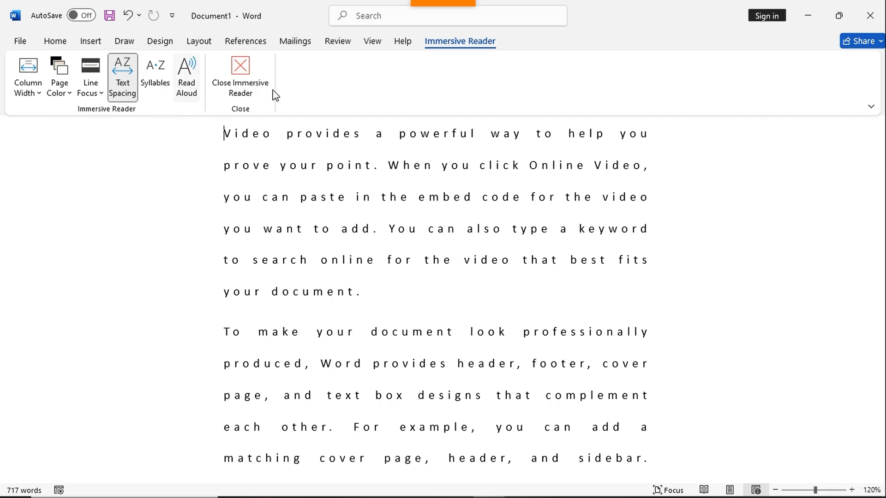
left_click(376, 44)
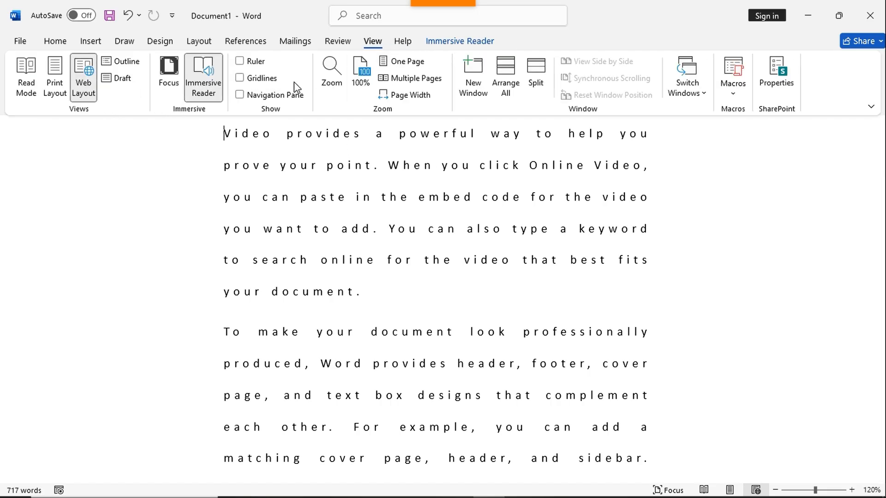
left_click(446, 44)
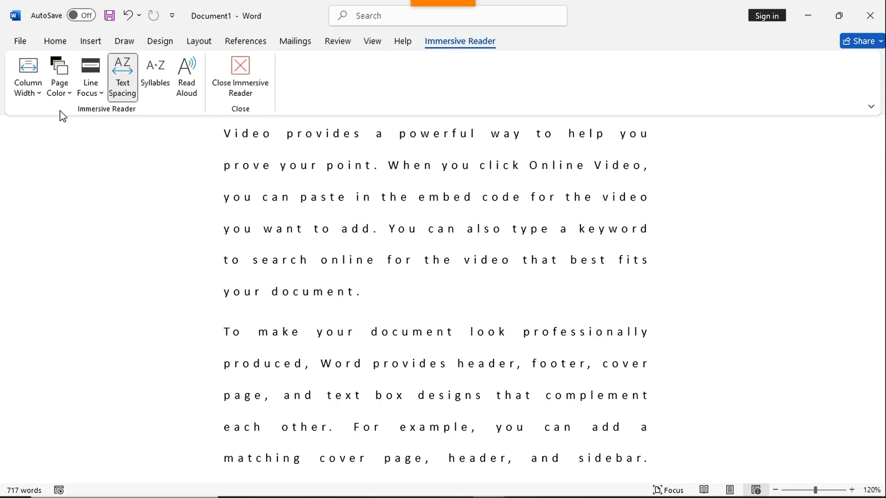
Try the Very Narrow, Narrow, Moderate and Wide column widths, return to Narrow, and look over the page colors.
left_click(40, 94)
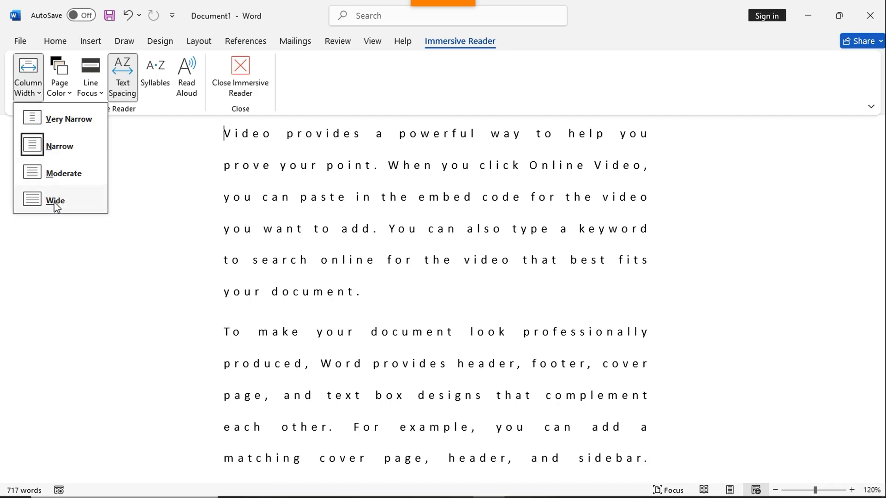
left_click(60, 119)
left_click(43, 95)
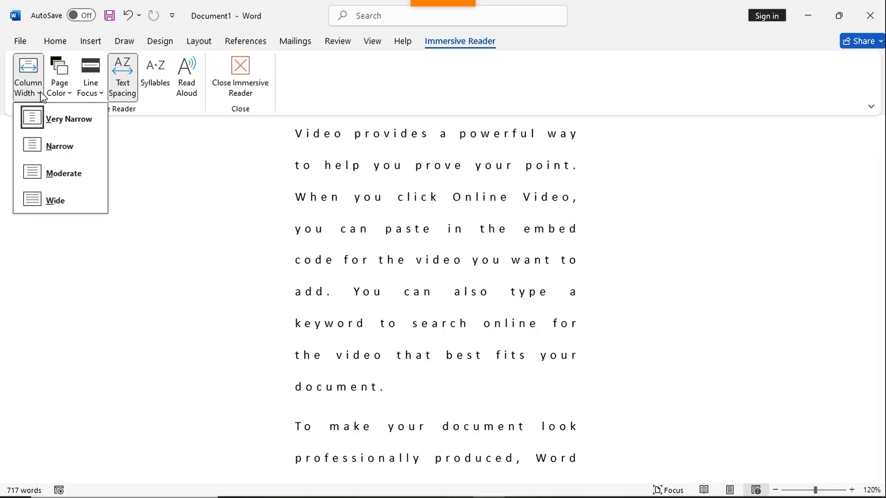
left_click(51, 145)
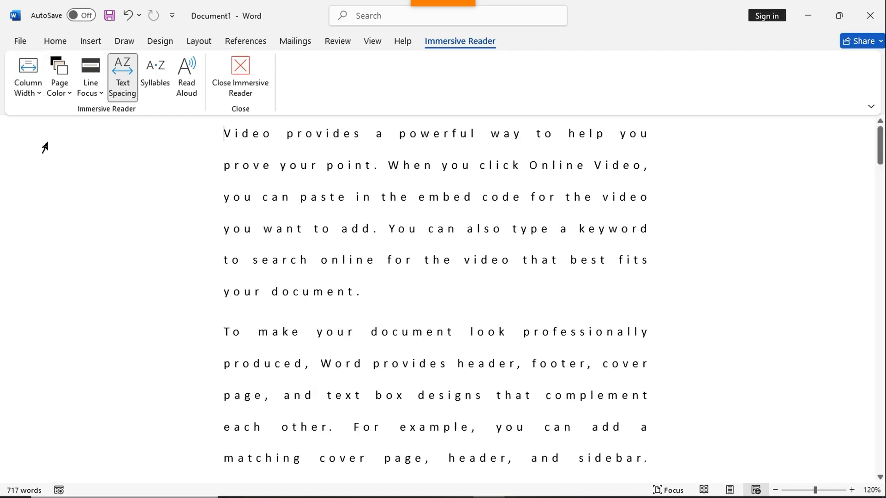
left_click(43, 95)
left_click(52, 175)
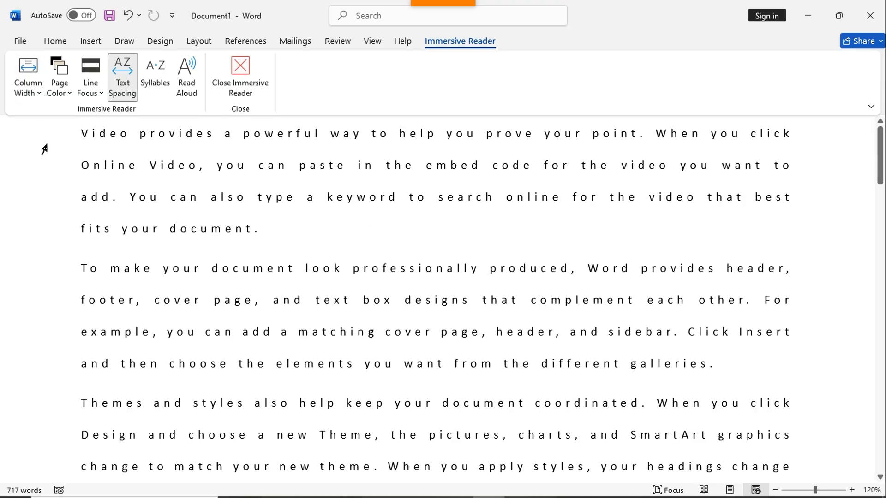
left_click(42, 95)
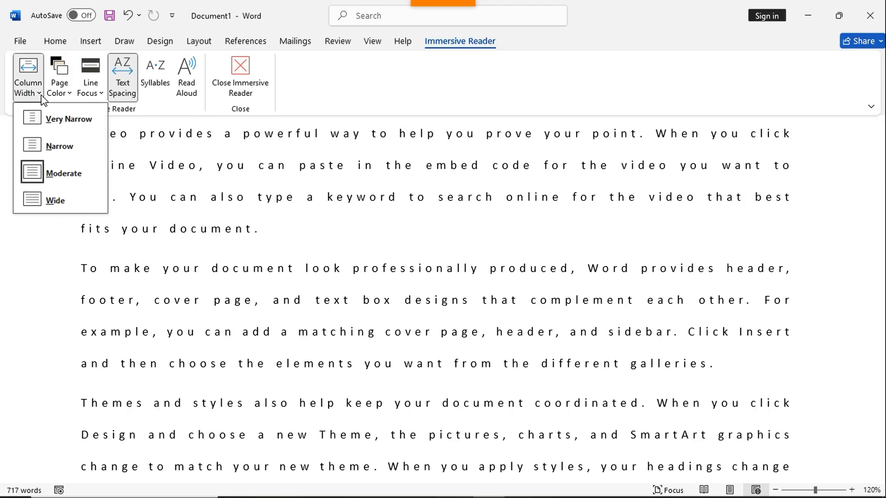
left_click(49, 201)
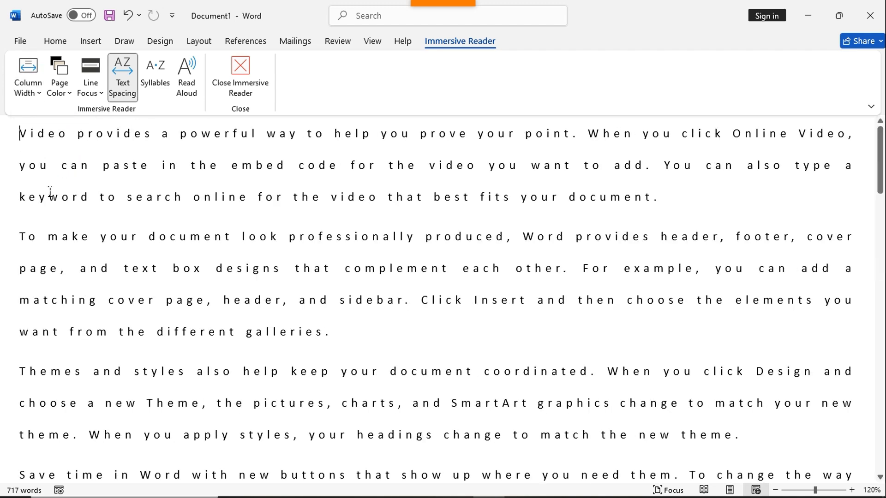
left_click(40, 99)
left_click(67, 145)
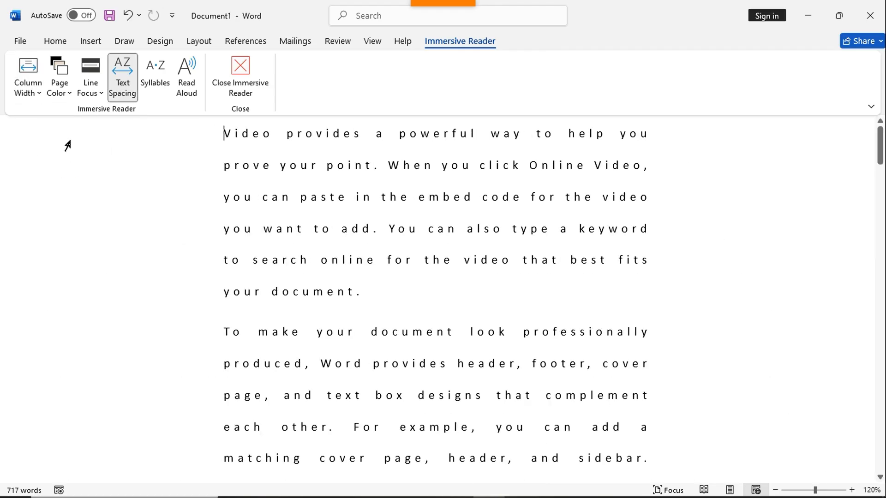
left_click(68, 96)
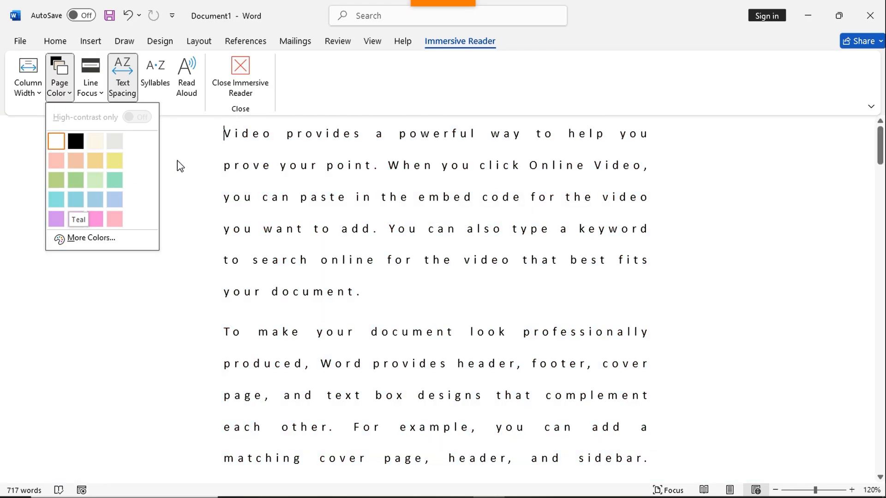
left_click(174, 162)
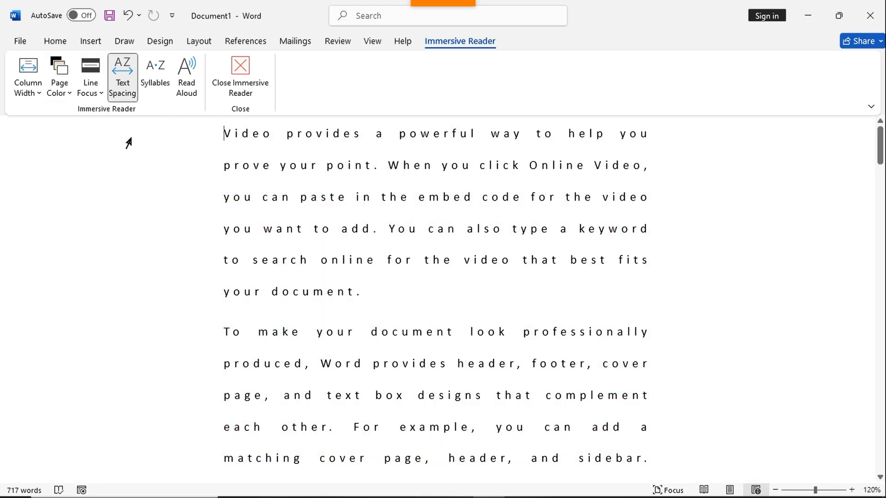
Set Line Focus to One Line and move the focus down line by line to the fifth line.
left_click(100, 96)
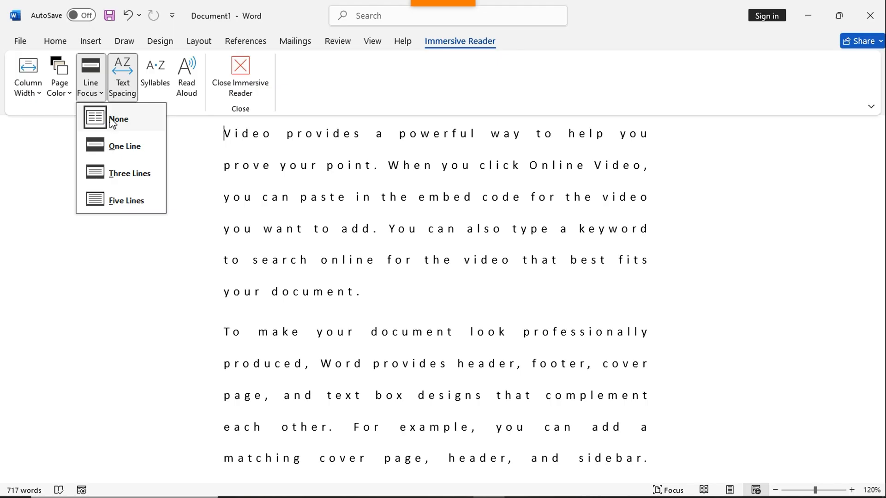
left_click(129, 147)
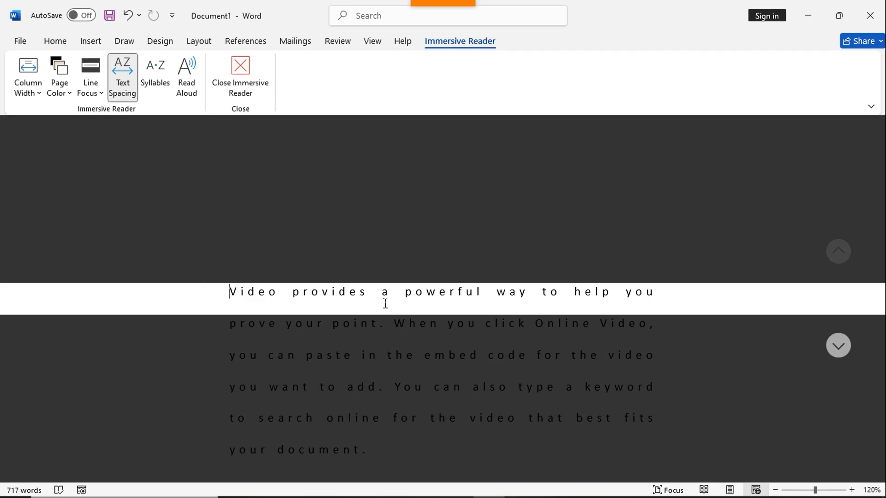
left_click(840, 344)
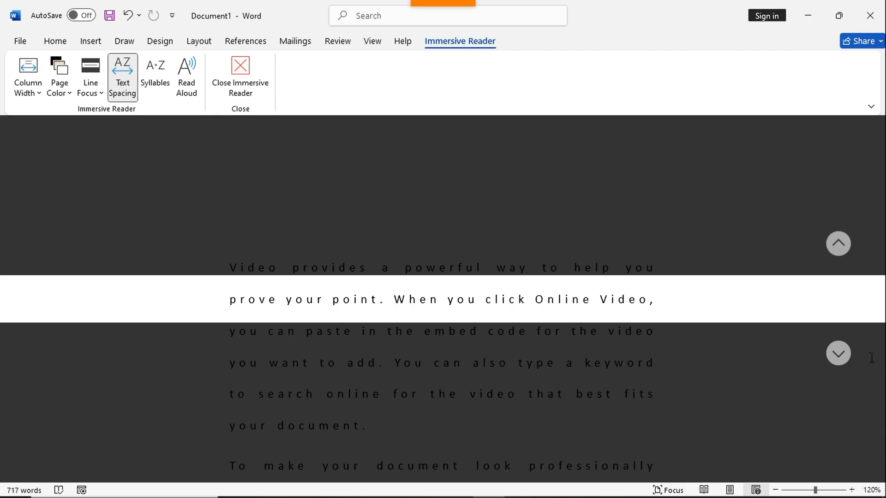
left_click(846, 354)
left_click(848, 355)
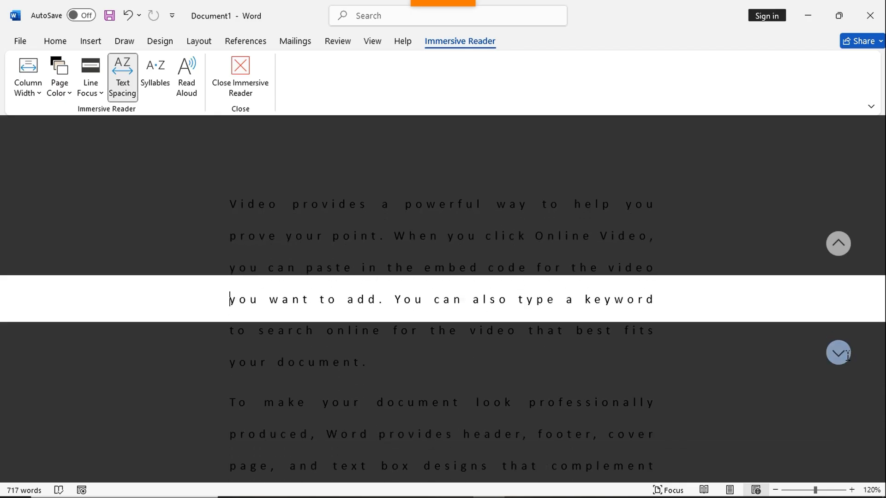
left_click(847, 355)
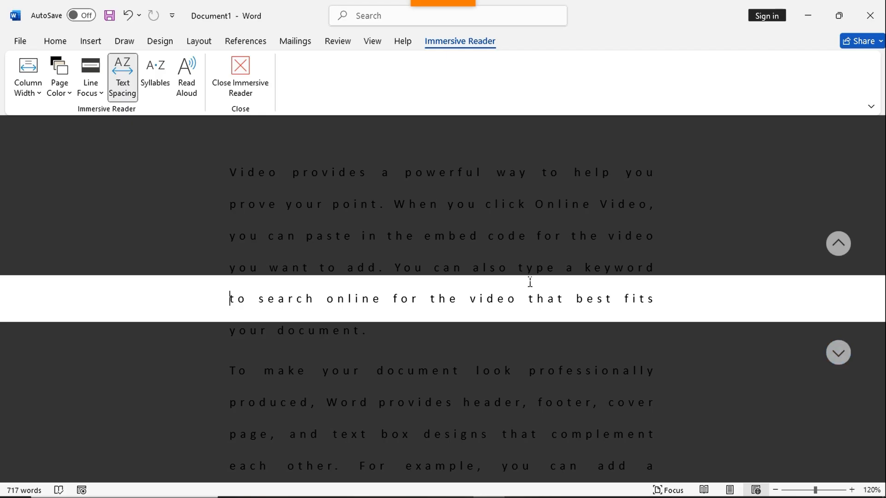
Try Line Focus at Three Lines and Five Lines, and set it back to None.
left_click(100, 94)
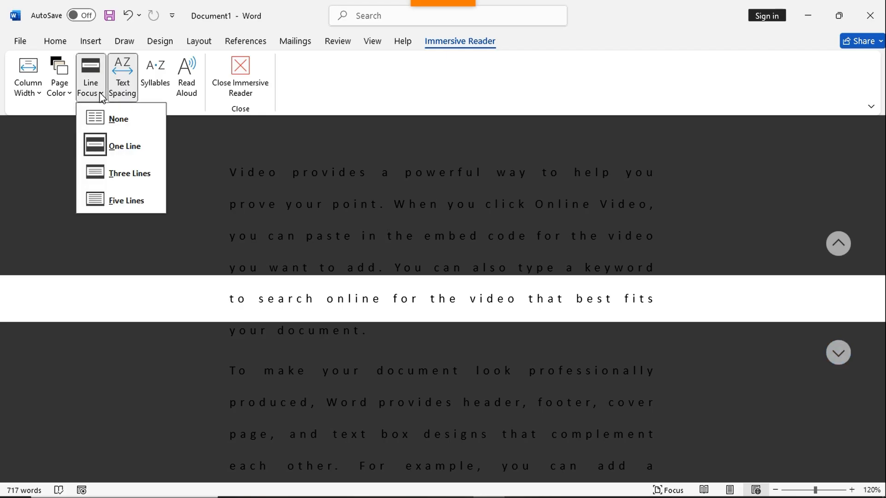
left_click(136, 176)
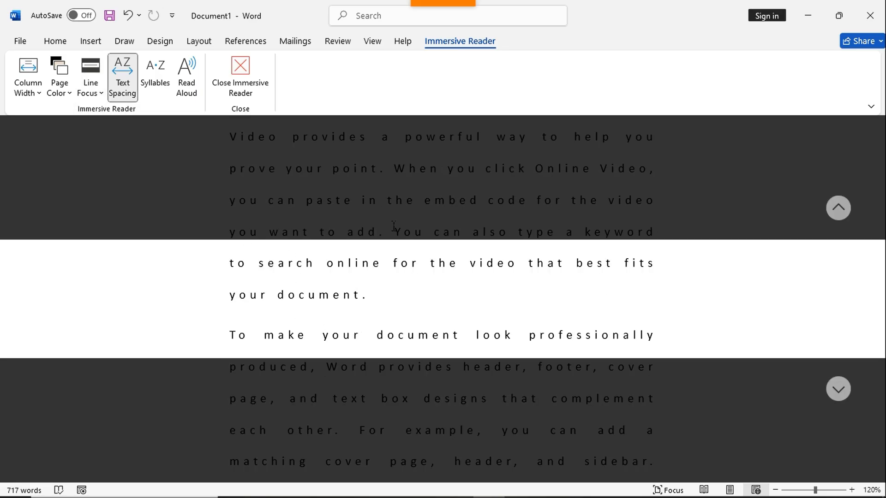
left_click(96, 92)
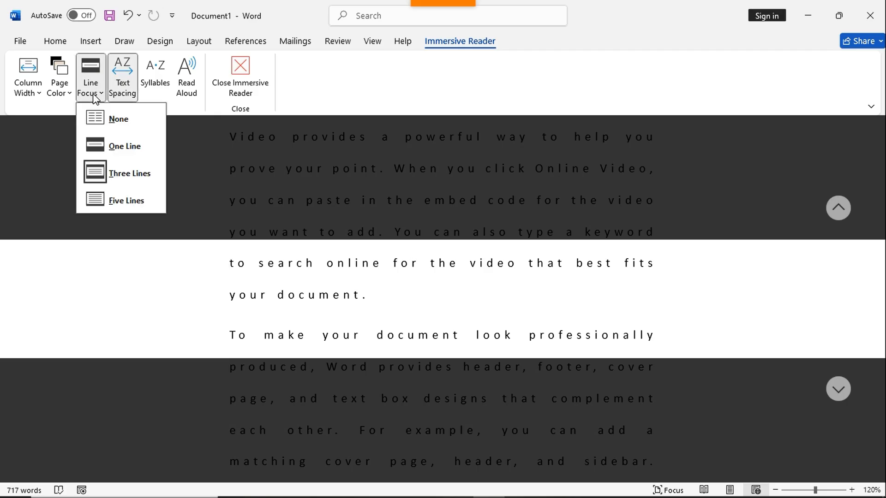
left_click(137, 204)
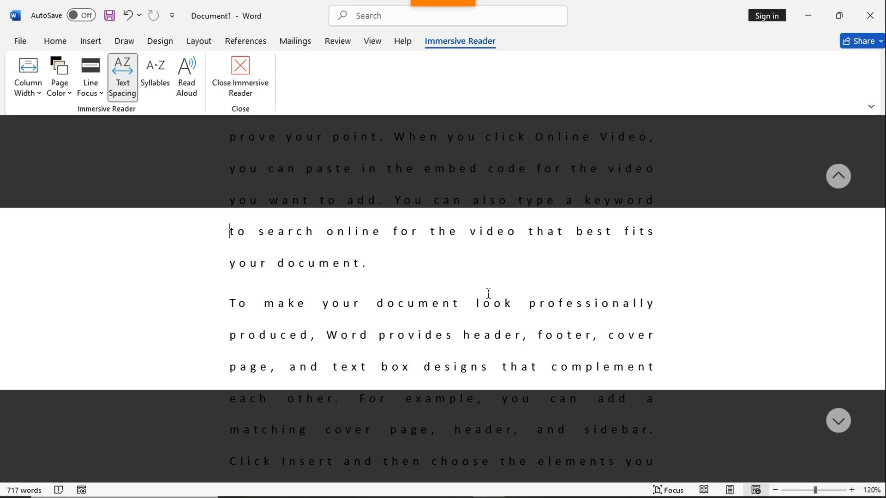
left_click(92, 98)
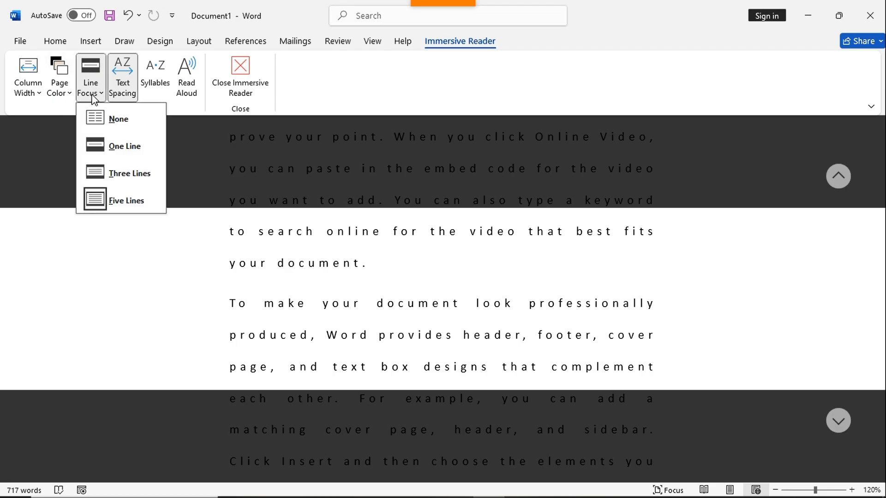
left_click(113, 118)
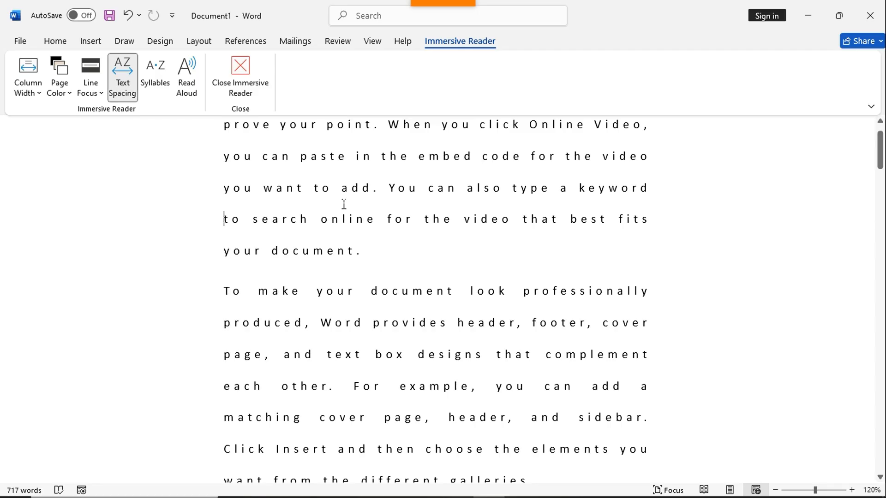
Toggle the wide text spacing and leave it off, and show and hide the syllable breaks.
left_click(127, 88)
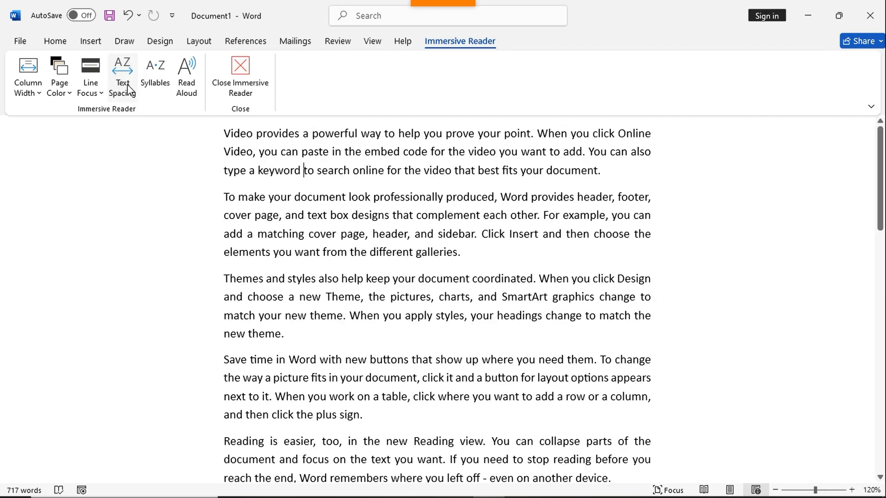
left_click(127, 88)
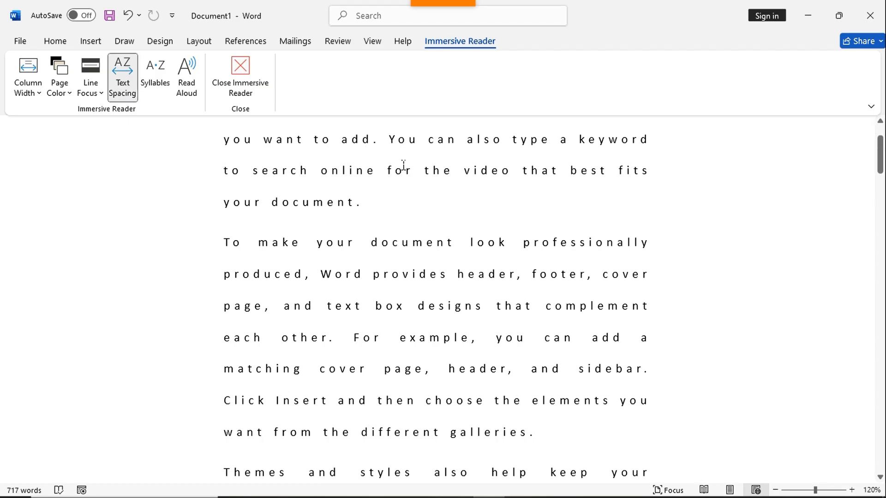
left_click(129, 85)
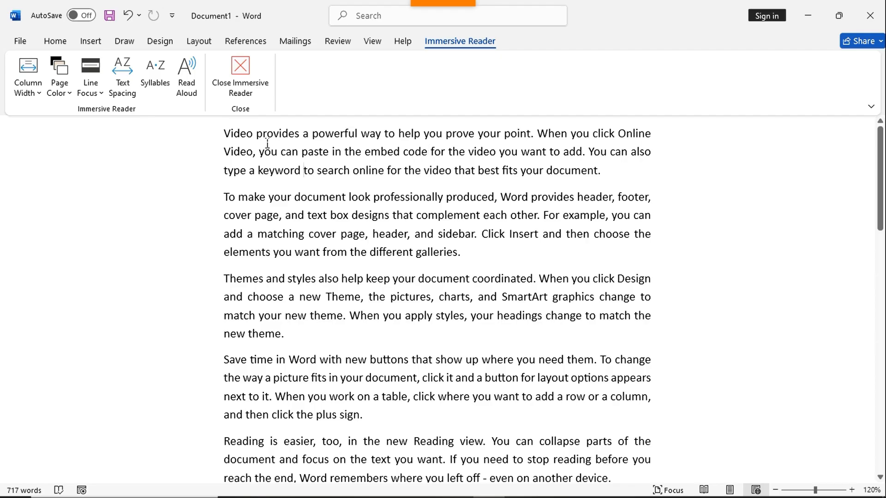
left_click(158, 76)
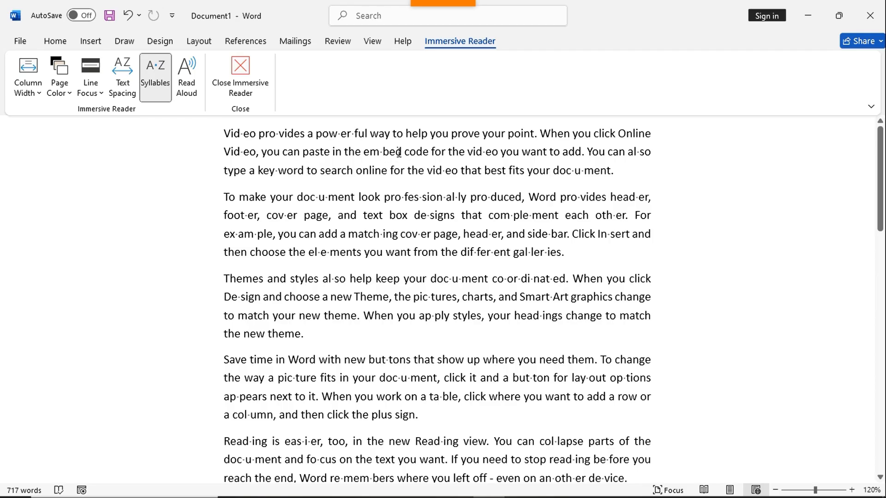
left_click(161, 75)
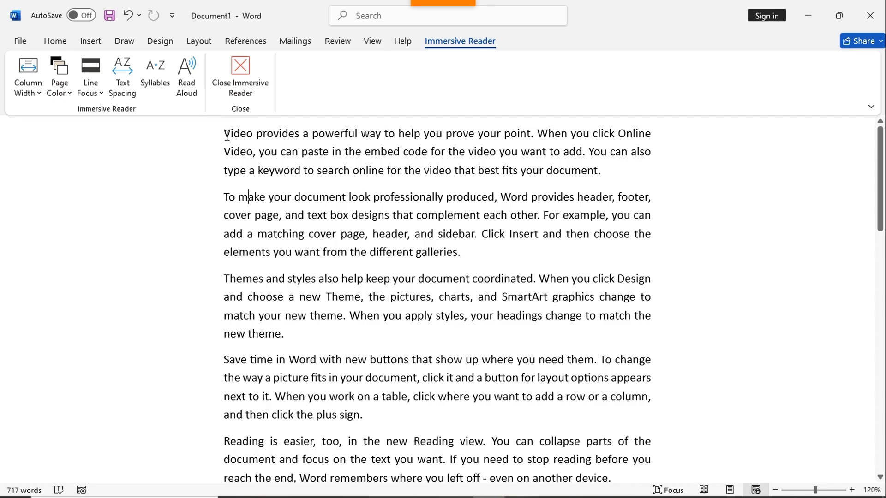
Have the text read aloud, pause and end the reading, and close Immersive Reader.
left_click(188, 85)
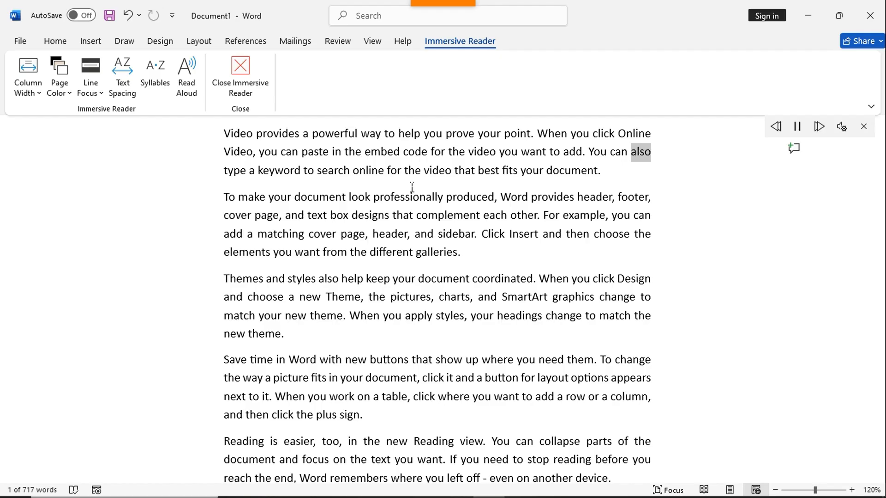
left_click(801, 135)
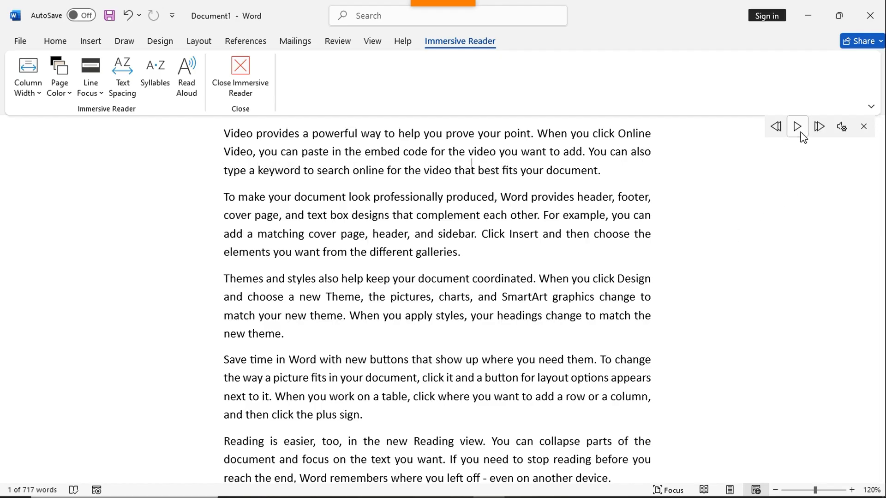
left_click(860, 133)
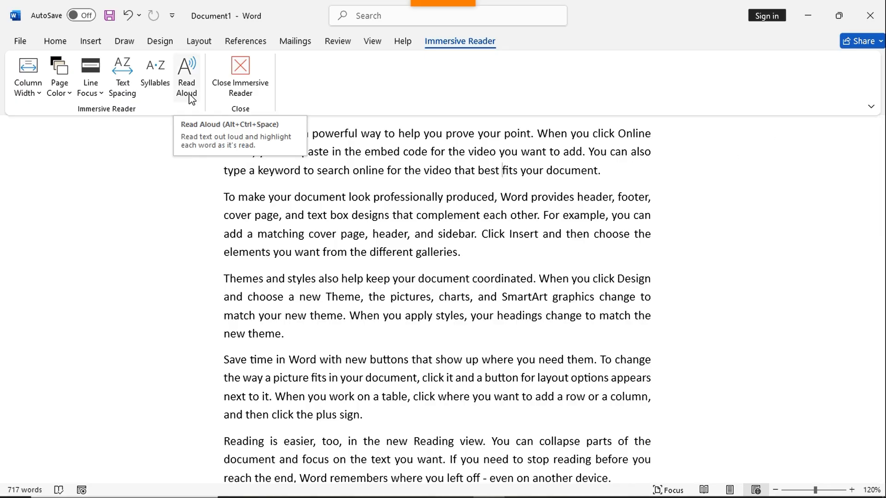
left_click(248, 82)
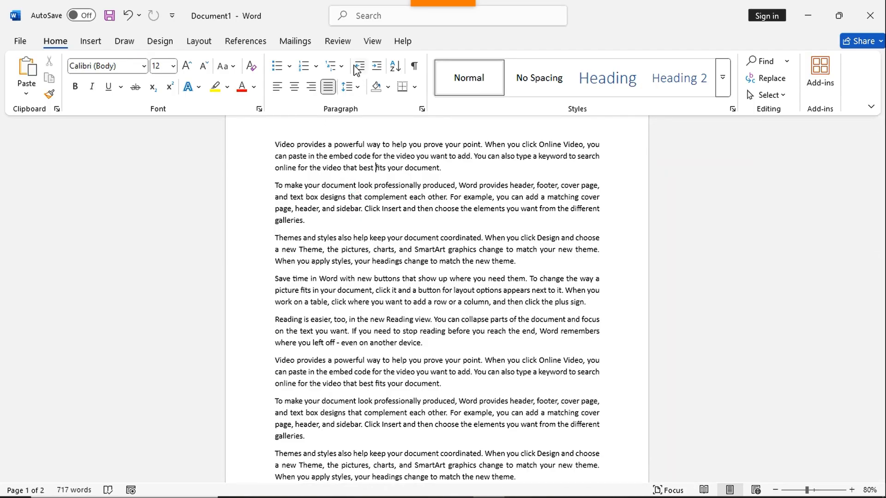
Look through both pages in Vertical page movement, and switch the page movement to Side to Side.
left_click(372, 43)
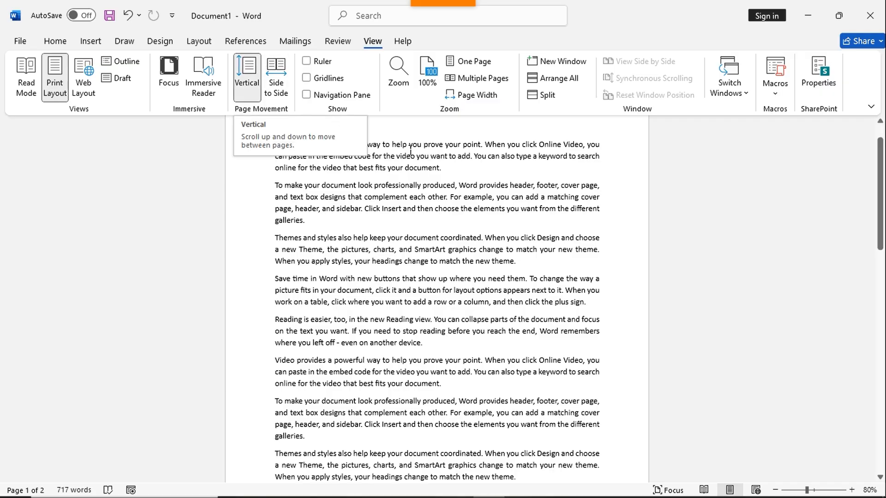
scroll(502, 208, "down", 8)
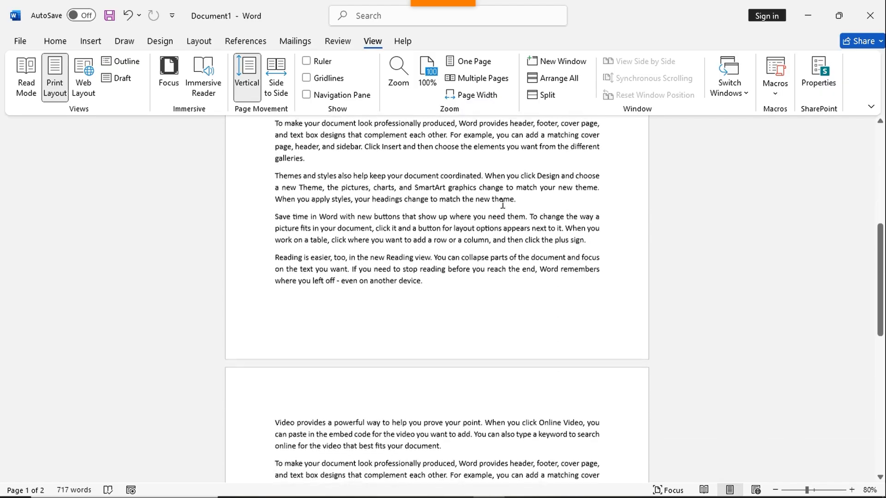
scroll(502, 203, "up", 3)
scroll(467, 259, "down", 4)
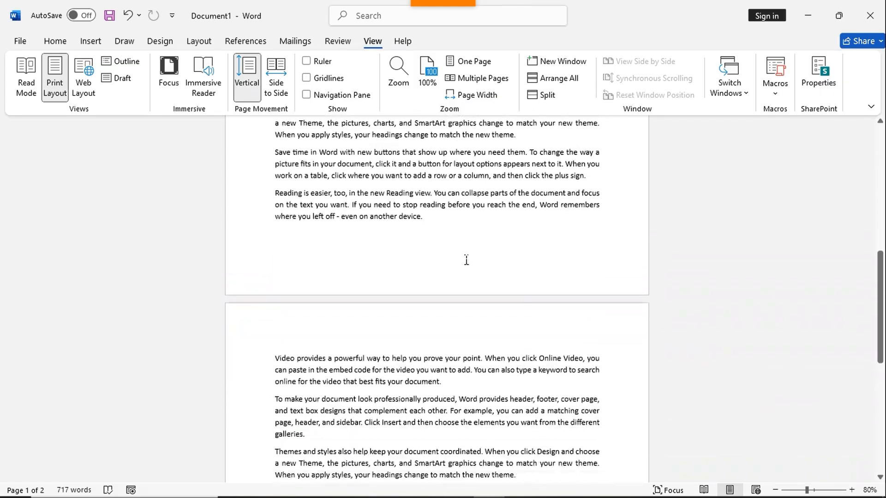
scroll(441, 329, "down", 6)
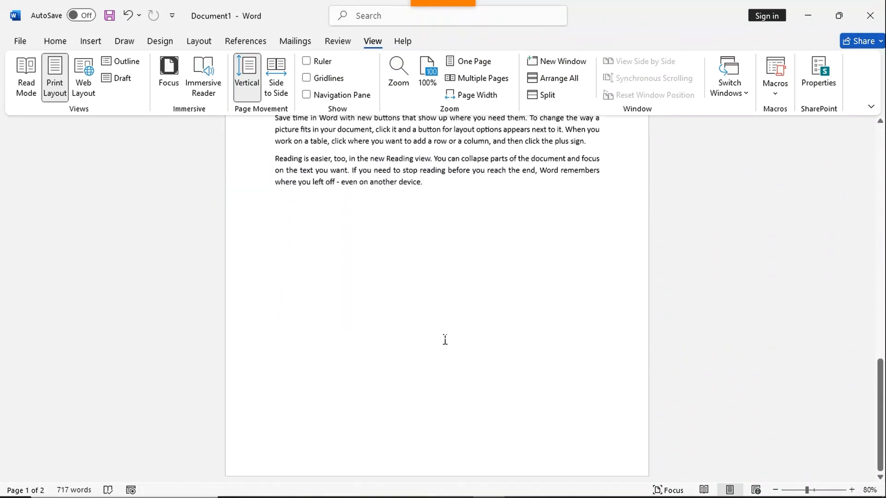
scroll(445, 340, "up", 10)
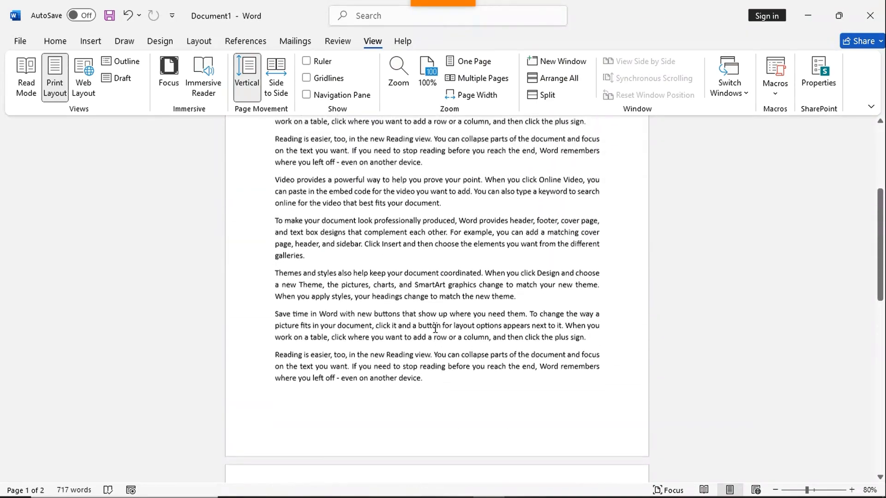
left_click(275, 88)
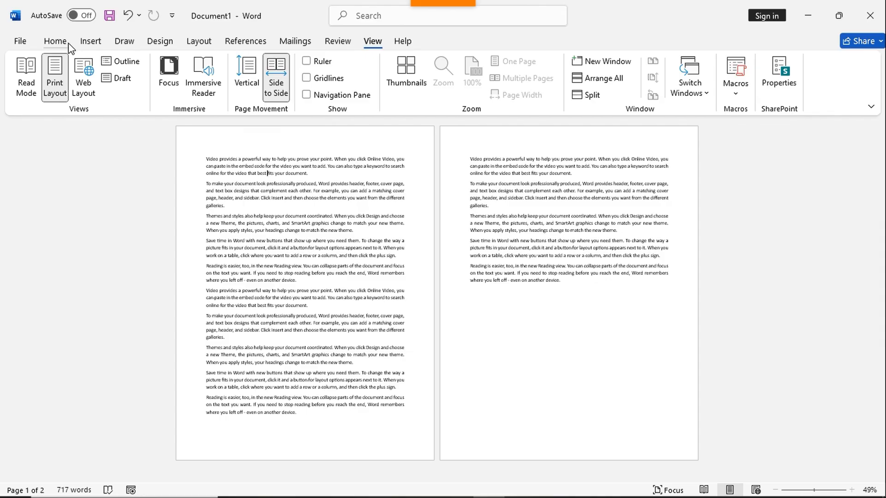
Insert blank pages at the cursor twice, undo the insertions, and return to Vertical page movement at the start of the document.
left_click(91, 41)
left_click(48, 79)
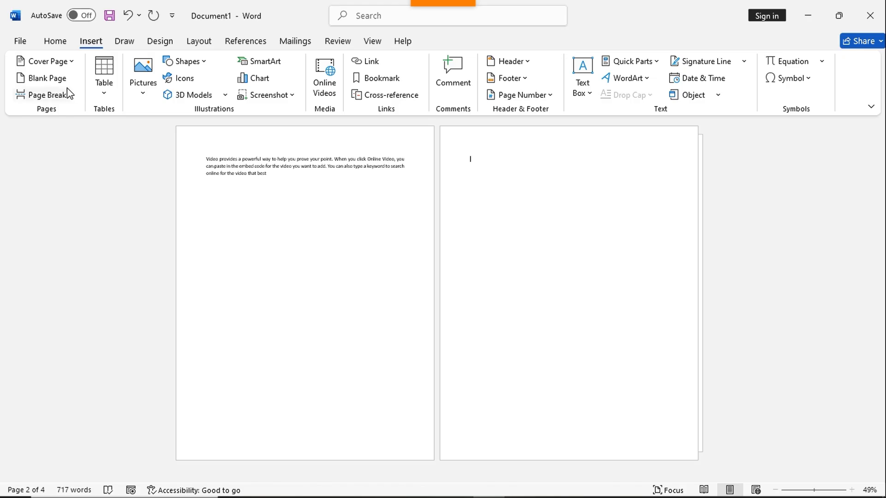
left_click(58, 79)
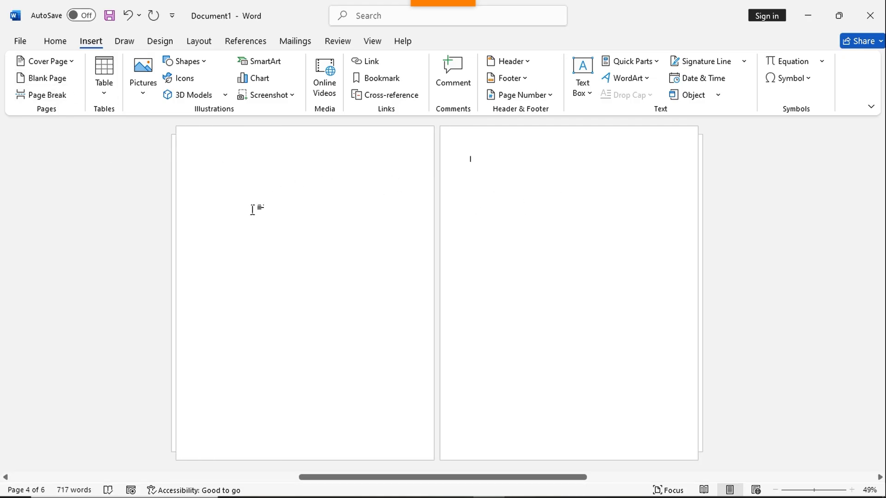
left_click(263, 206)
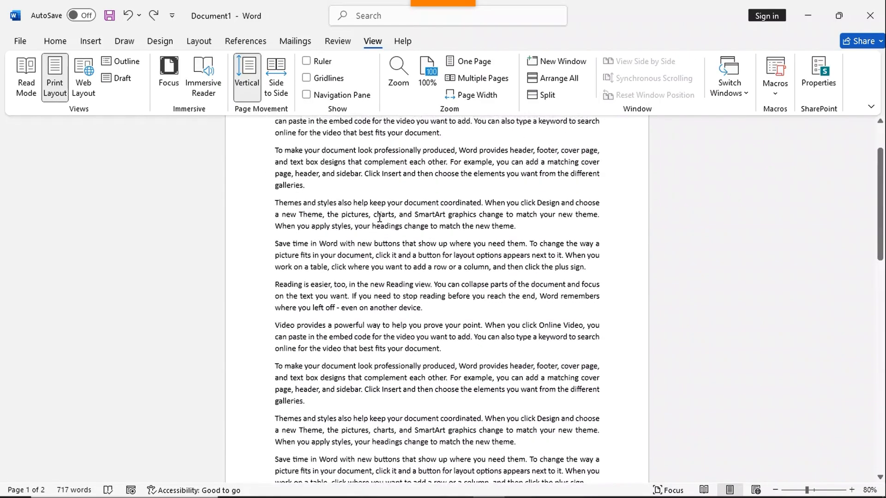
scroll(379, 223, "up", 3)
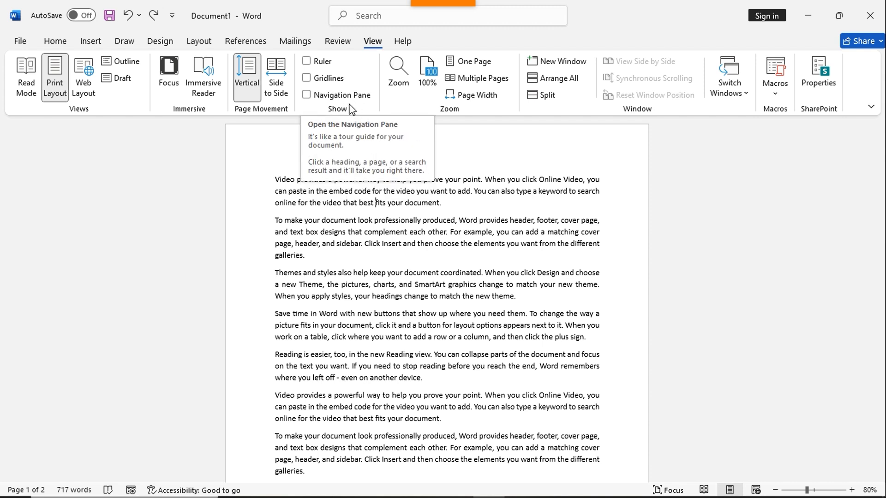
Show and hide the ruler, and show and hide the gridlines over the page.
left_click(306, 64)
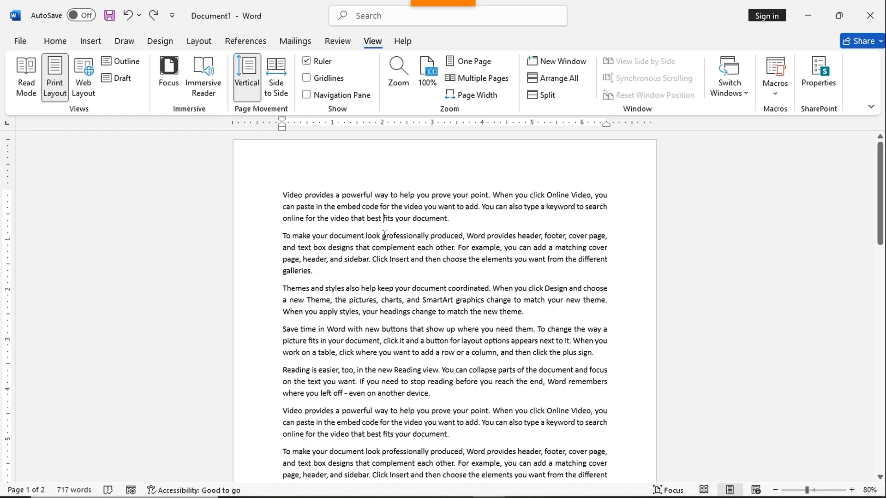
left_click(309, 65)
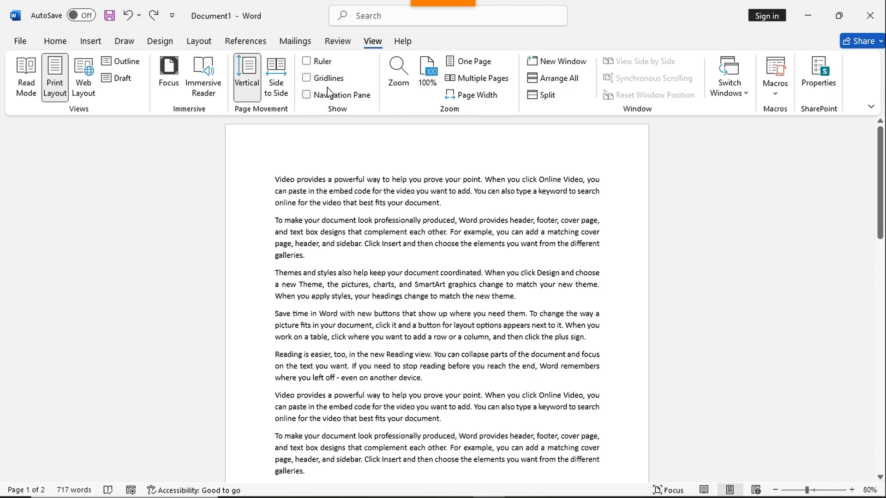
left_click(307, 78)
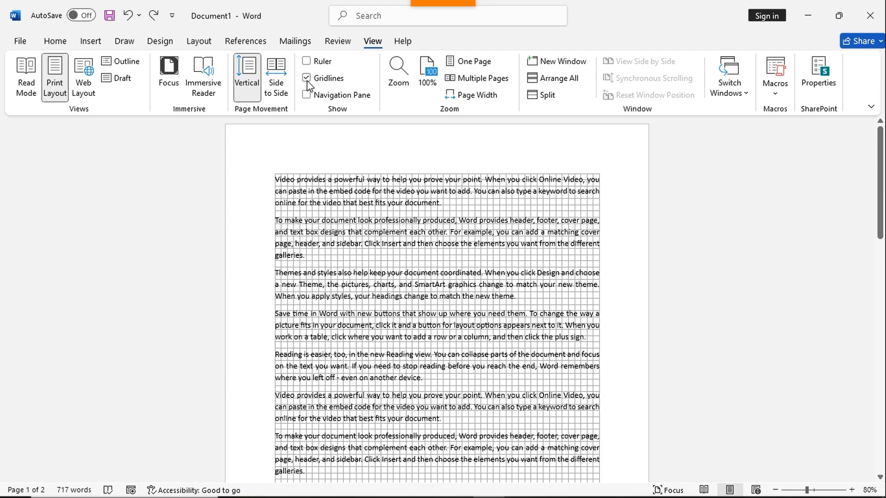
left_click(306, 79)
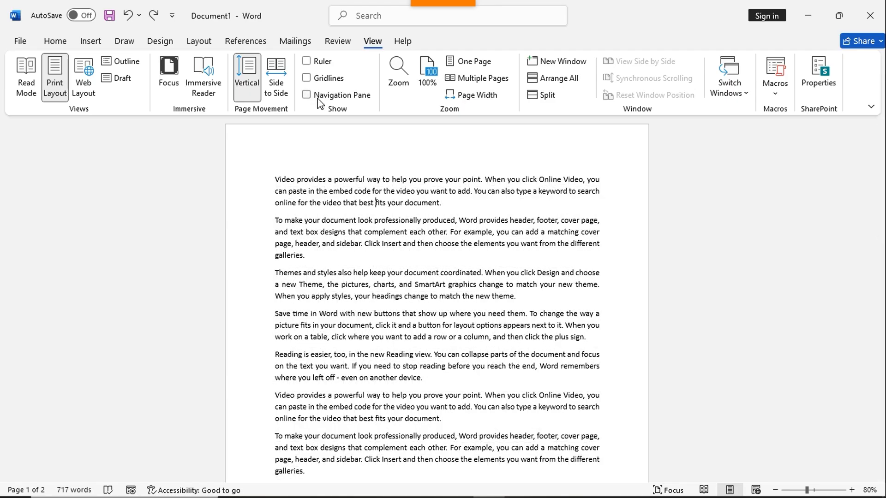
Search the document for "video" using the Navigation Pane, review the highlighted matches, and close the pane.
left_click(306, 95)
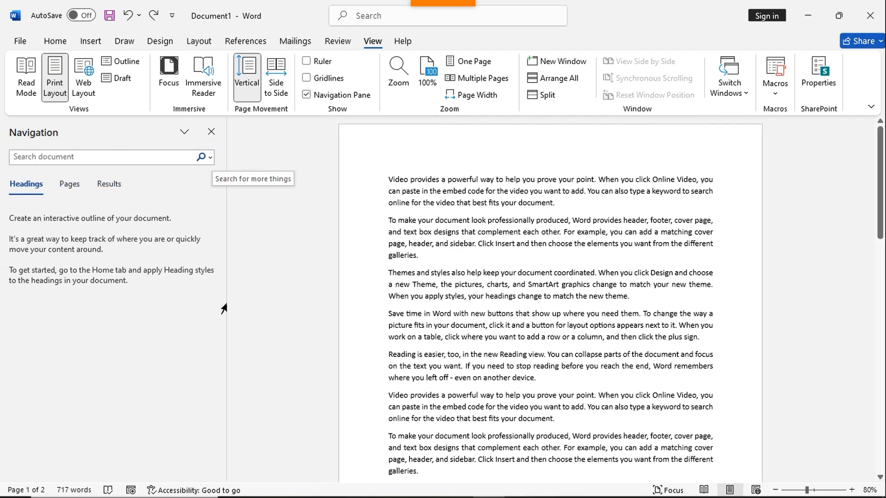
left_click(77, 159)
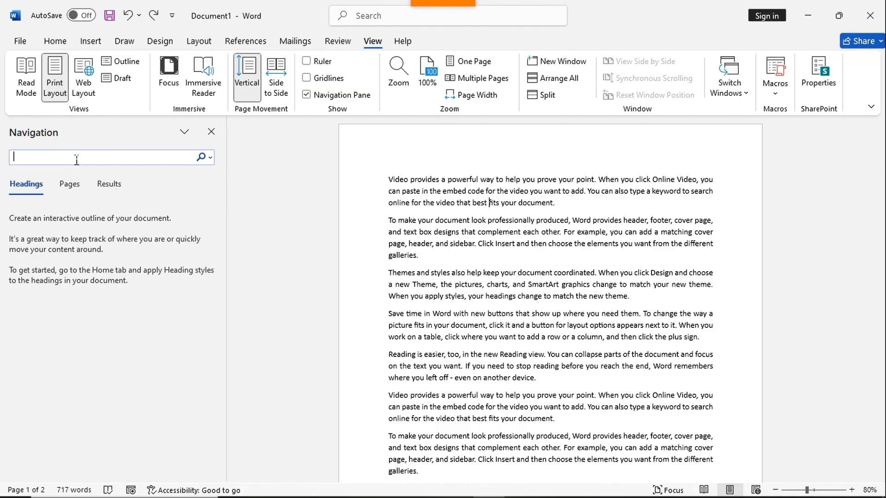
type("video")
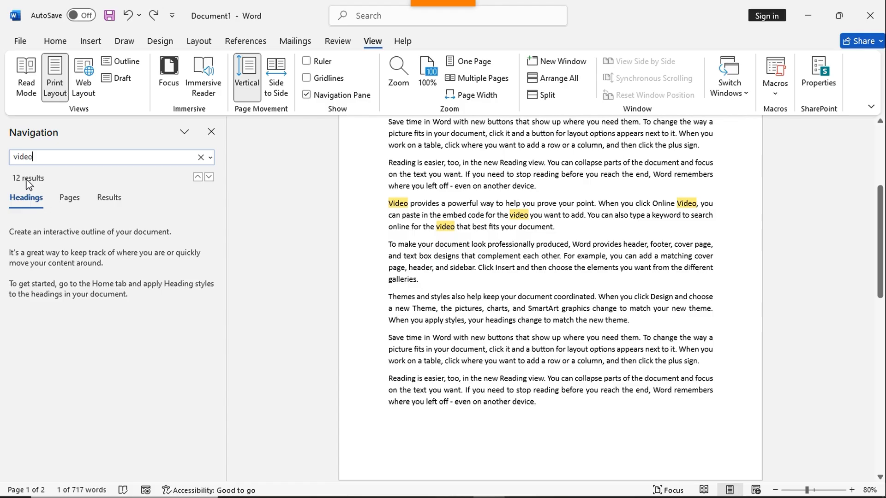
scroll(363, 199, "up", 5)
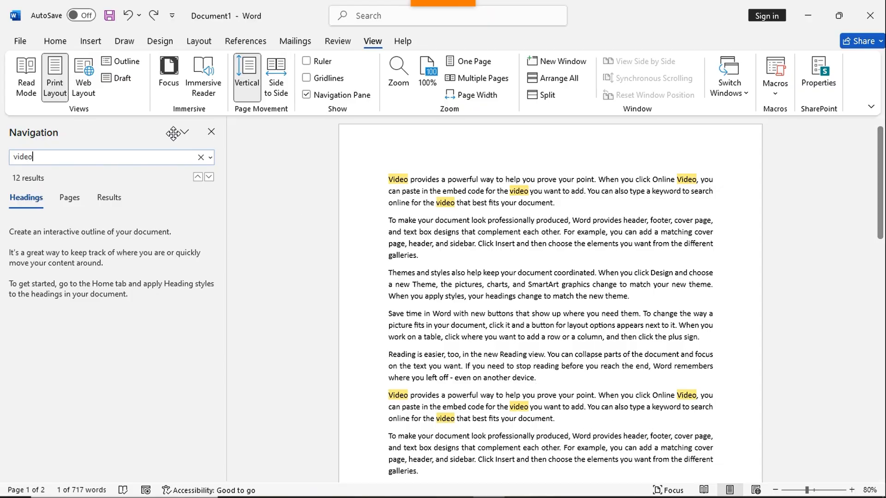
left_click(44, 41)
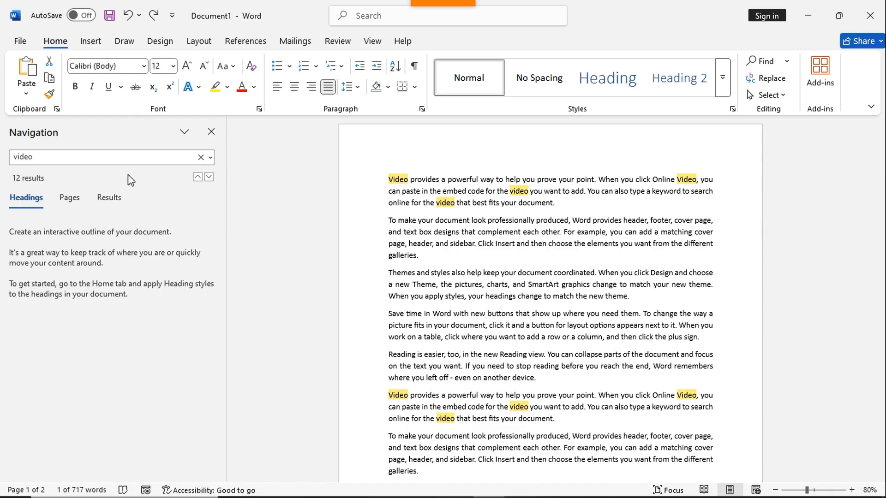
left_click(213, 132)
Vary the page zoom on the slider to 252% and 64%, and leave it at 89%.
left_click(372, 41)
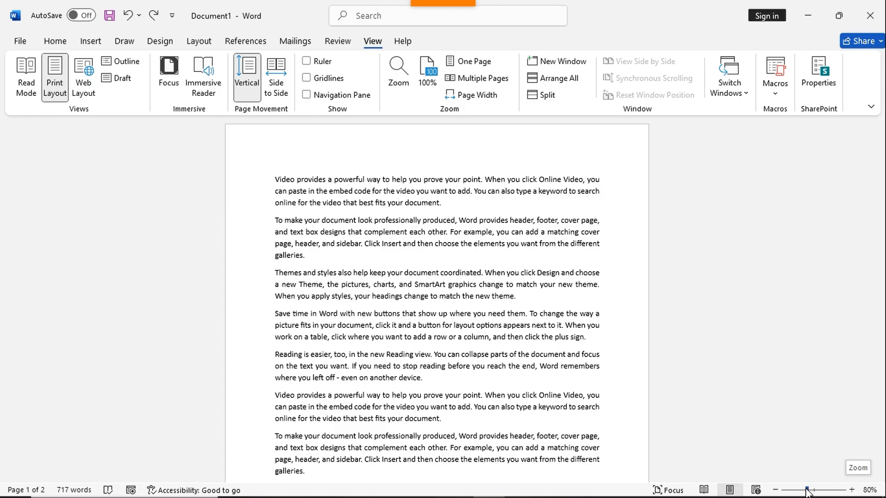
left_click_drag(807, 490, 805, 490)
left_click(827, 490)
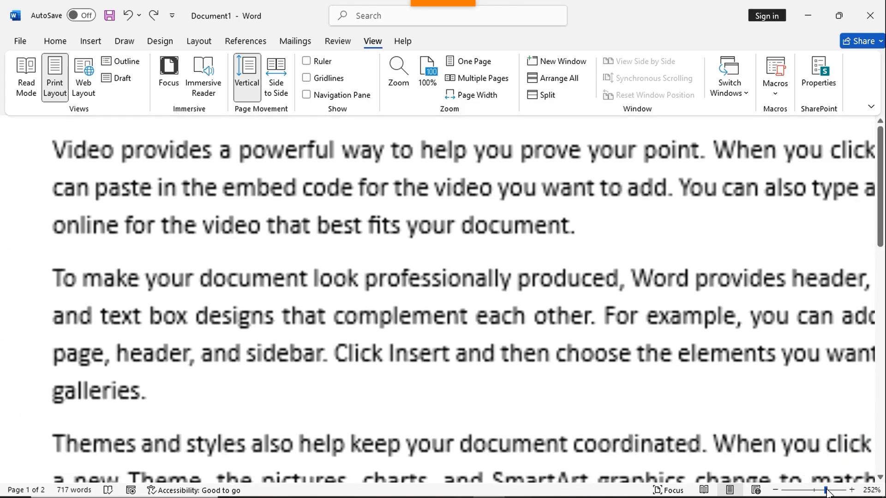
left_click(803, 491)
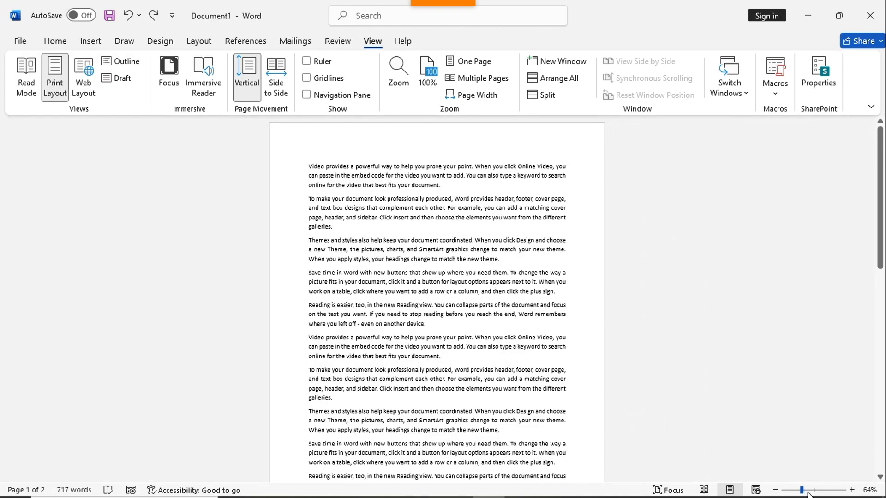
left_click(810, 490)
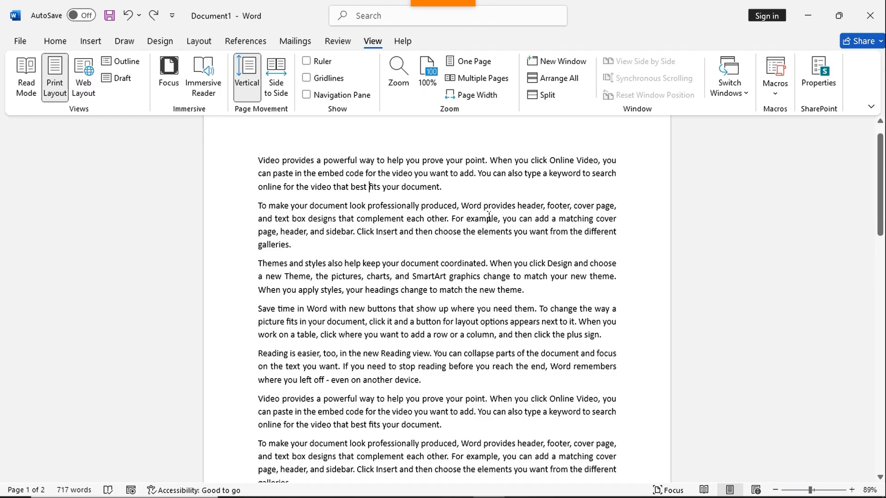
Use the Zoom options to set the document to 200%, and set it to 100% the same way.
left_click(400, 79)
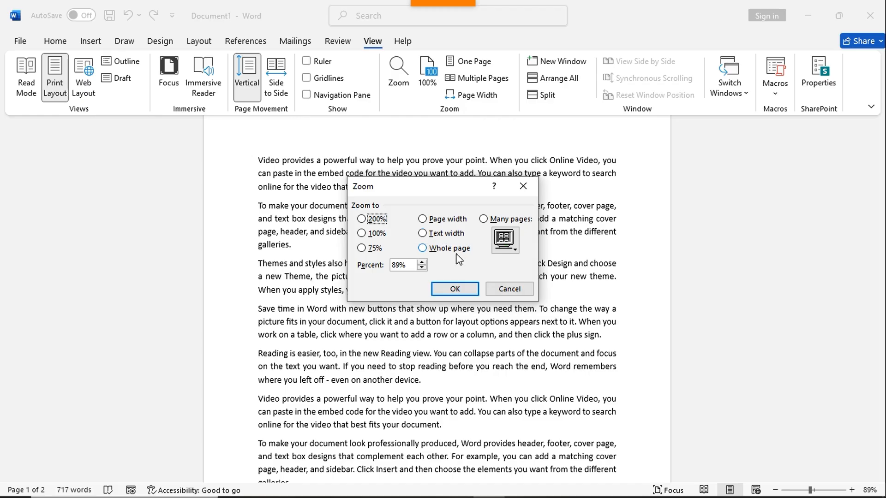
left_click(362, 219)
left_click(460, 290)
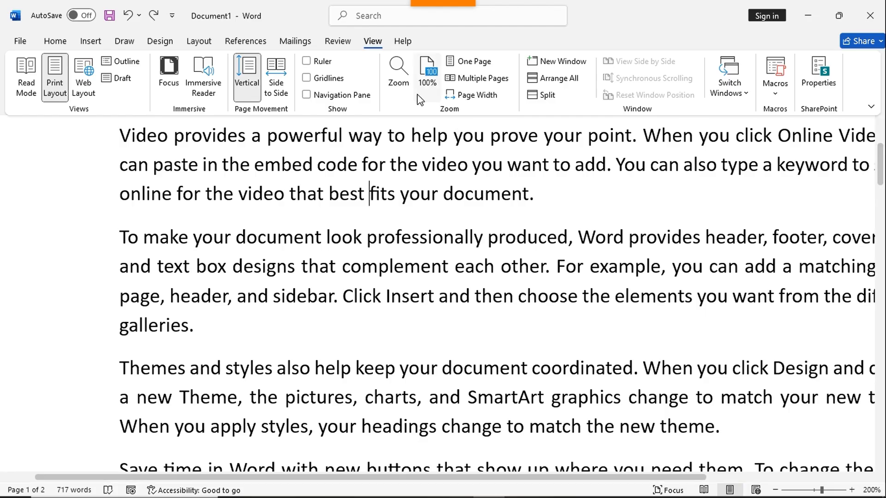
left_click(399, 80)
left_click(362, 233)
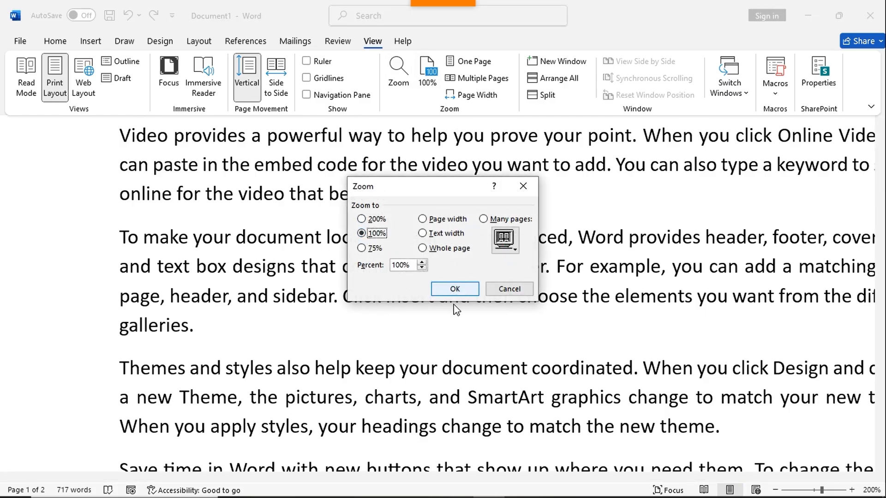
left_click(457, 289)
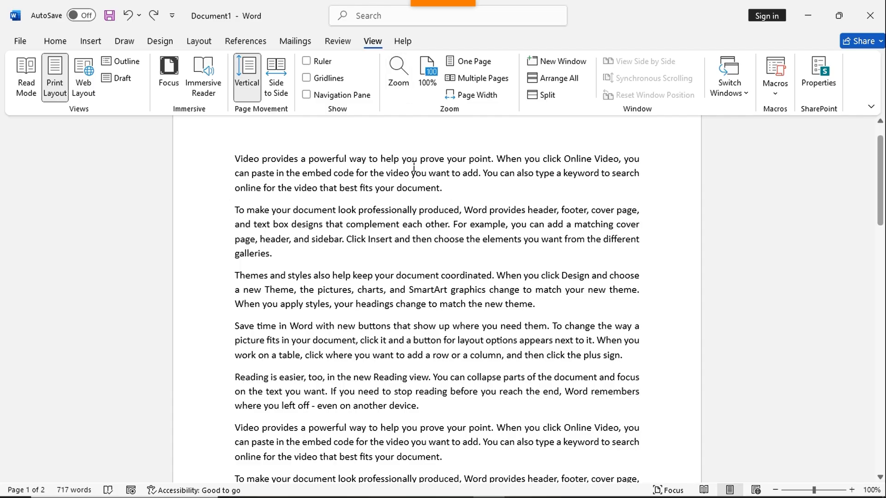
Enlarge the page to 268% and reset the zoom to 100%.
left_click_drag(814, 489, 842, 492)
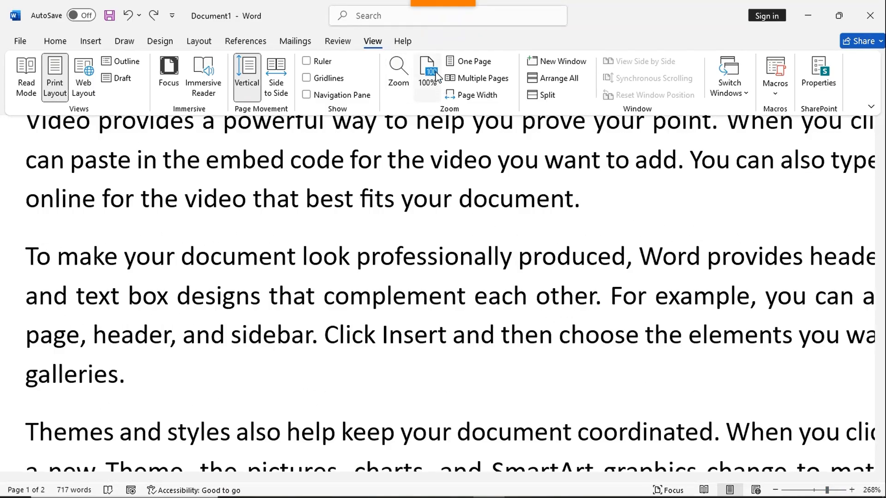
left_click(429, 74)
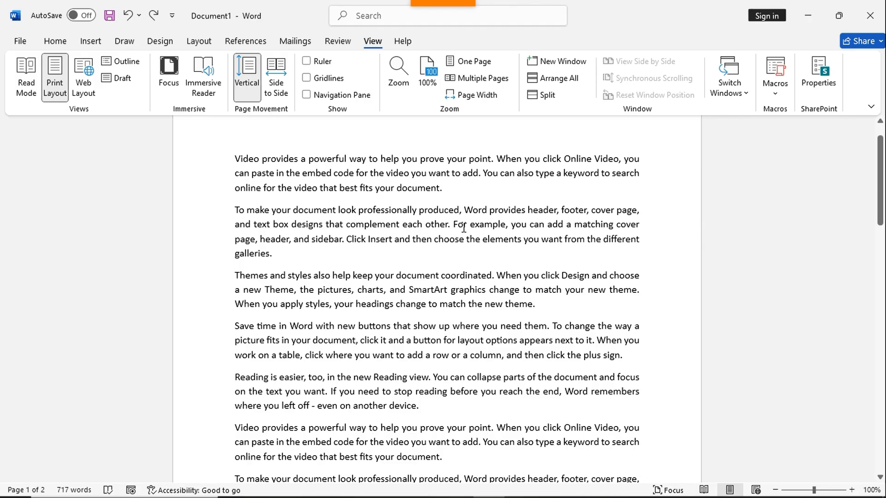
Zoom to One Page, look through both pages, and switch to the Multiple Pages zoom.
left_click(473, 64)
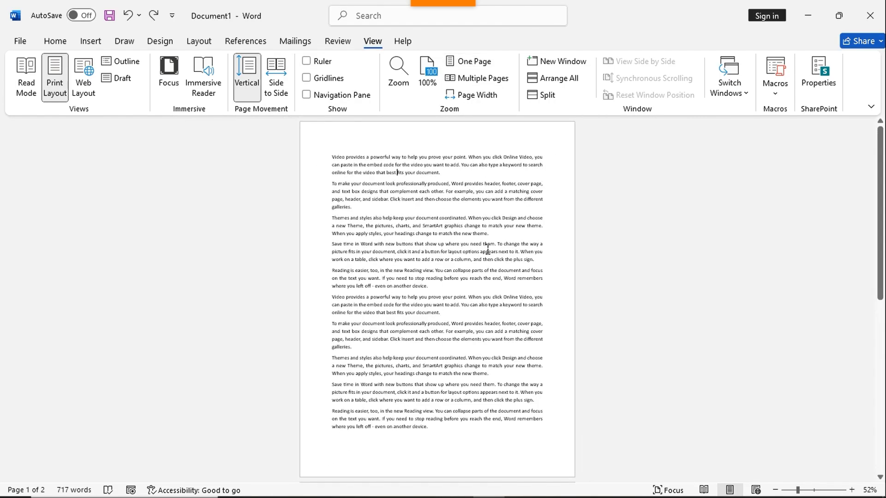
scroll(487, 250, "down", 10)
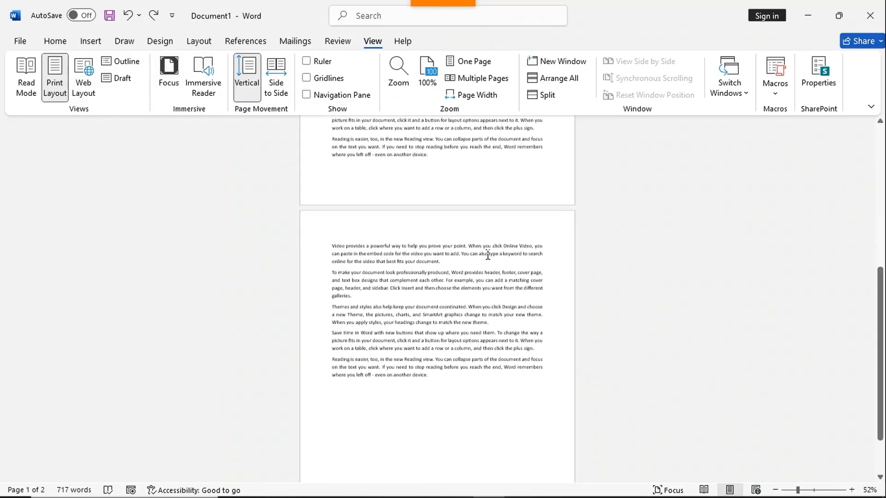
scroll(488, 255, "down", 3)
scroll(486, 261, "up", 3)
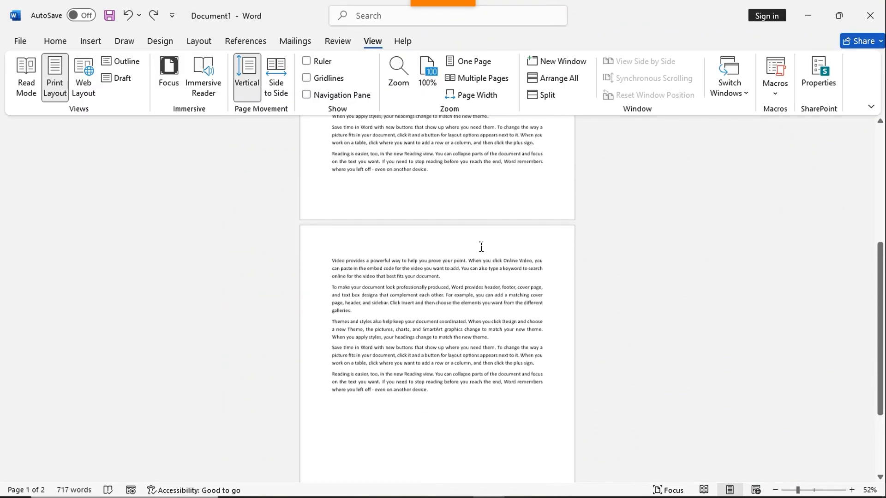
scroll(481, 246, "up", 3)
scroll(456, 350, "up", 5)
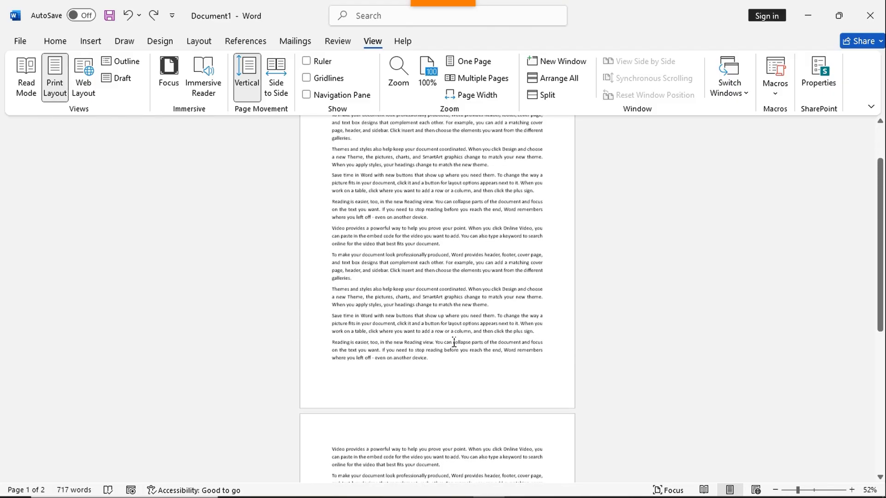
left_click(484, 80)
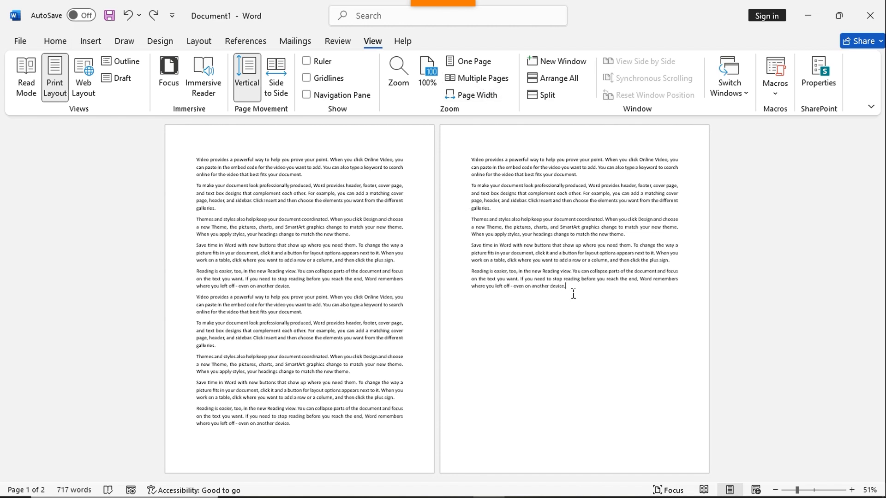
Copy all the text on the second page and paste it twice below that page's text to lengthen the document.
left_click_drag(573, 293, 455, 162)
key("ctrl+c")
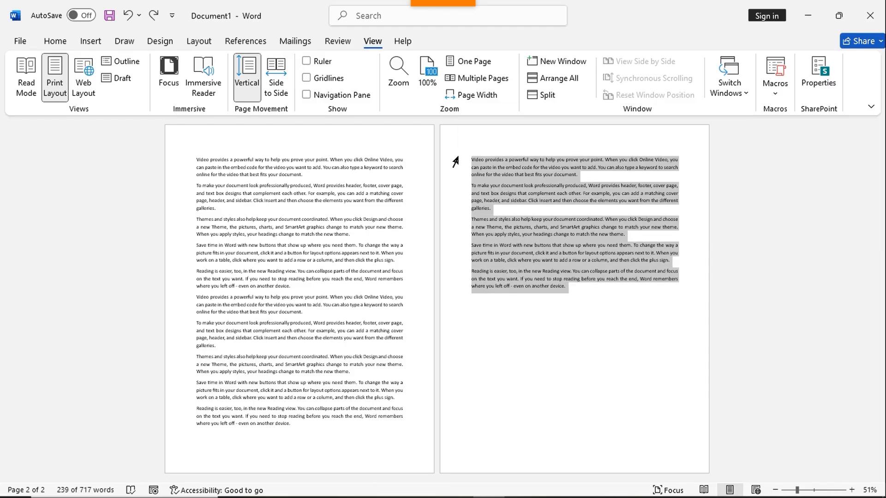
left_click(492, 309)
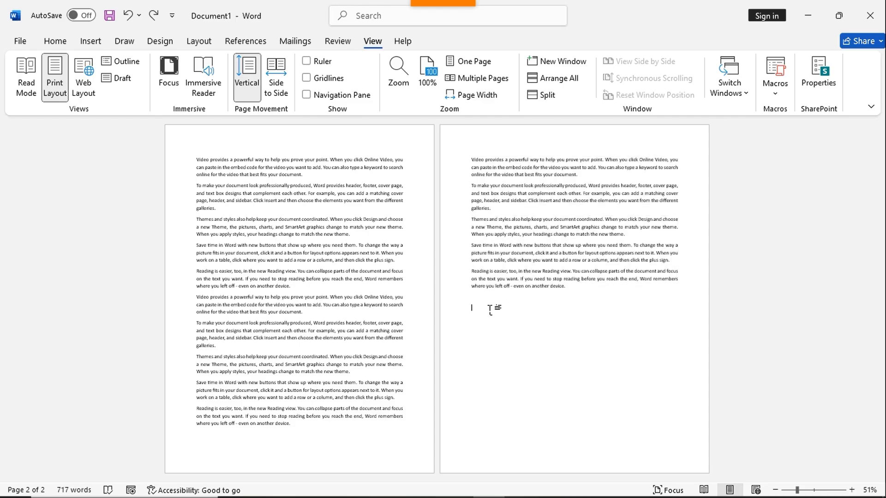
key("ctrl+v")
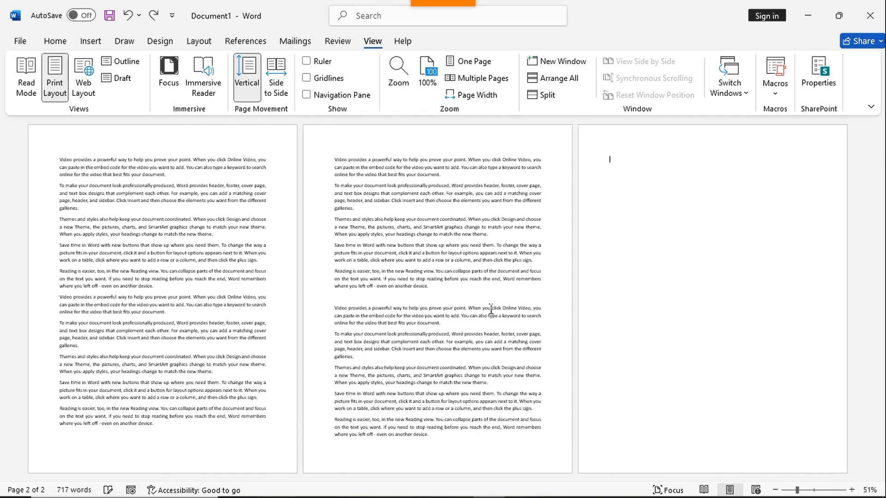
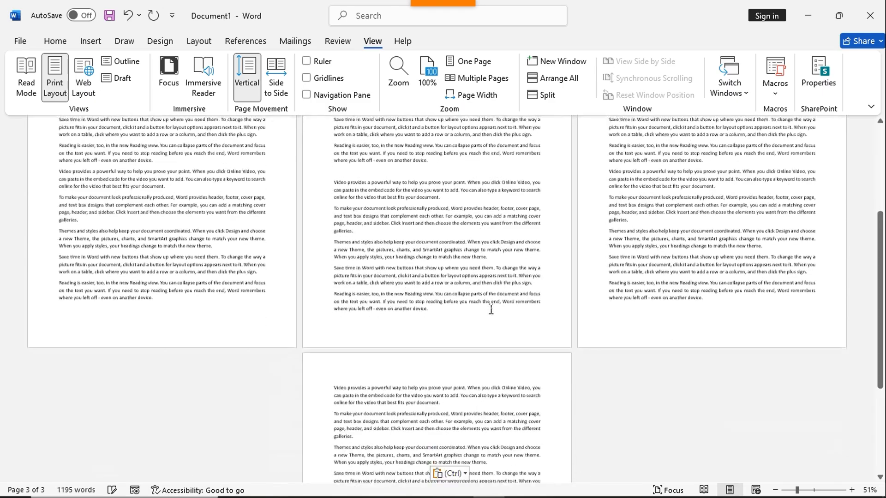
key("ctrl+v")
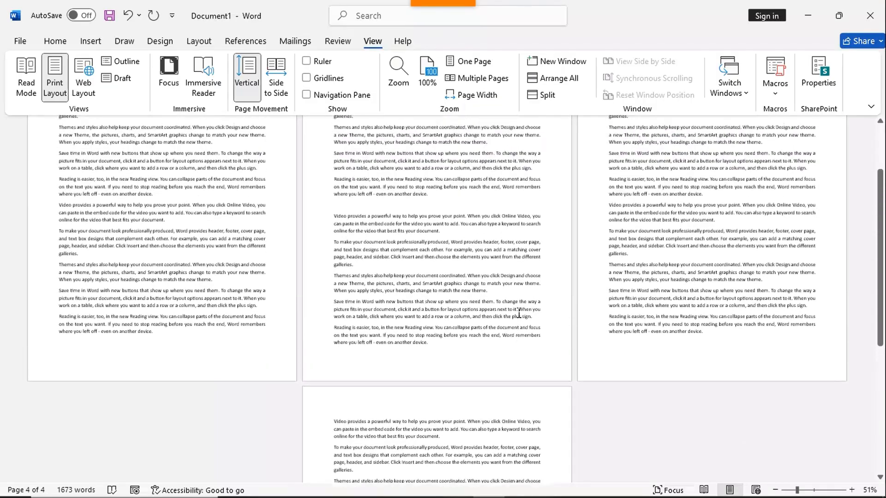
scroll(518, 313, "up", 1)
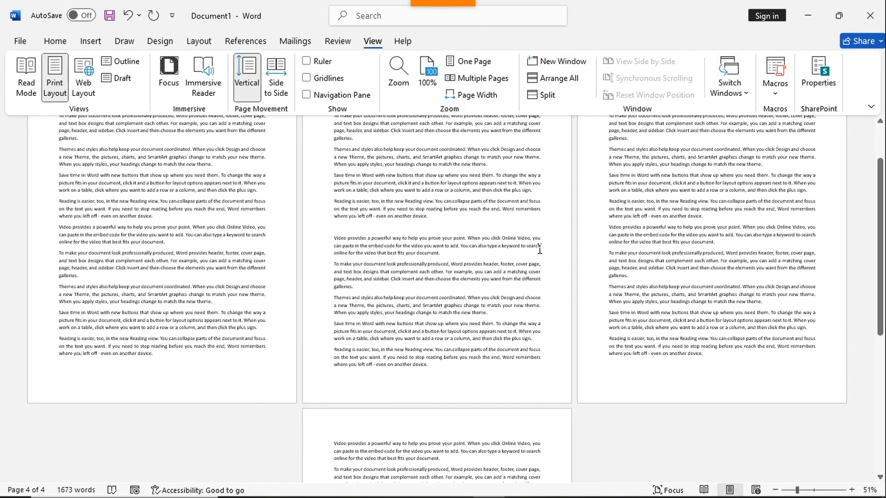
scroll(540, 244, "up", 3)
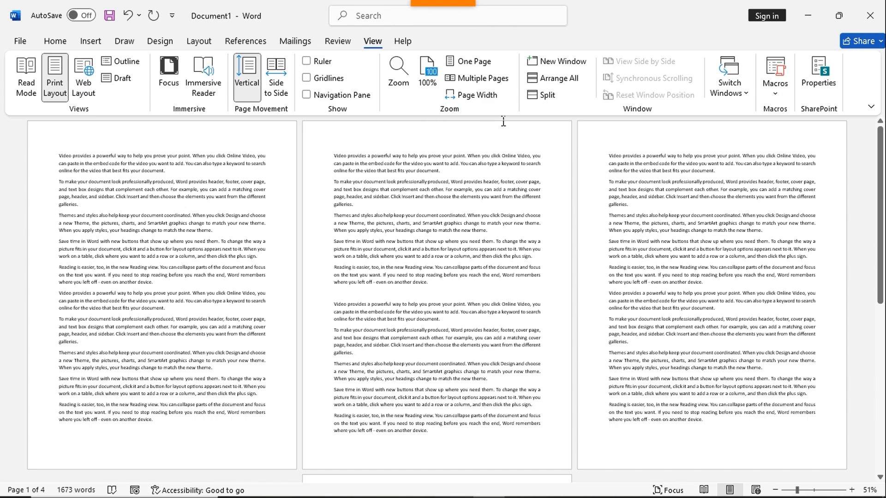
Switch the zoom to One Page and to Page Width, and set it back to 100%.
left_click(483, 67)
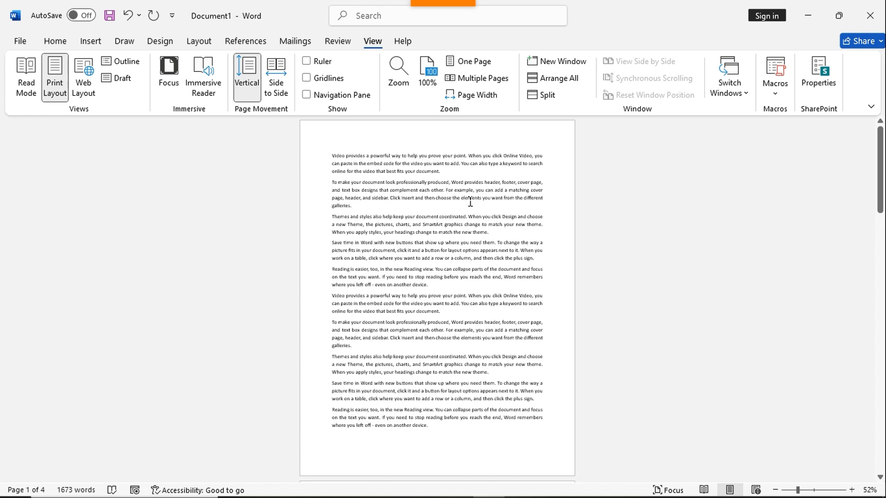
left_click(482, 99)
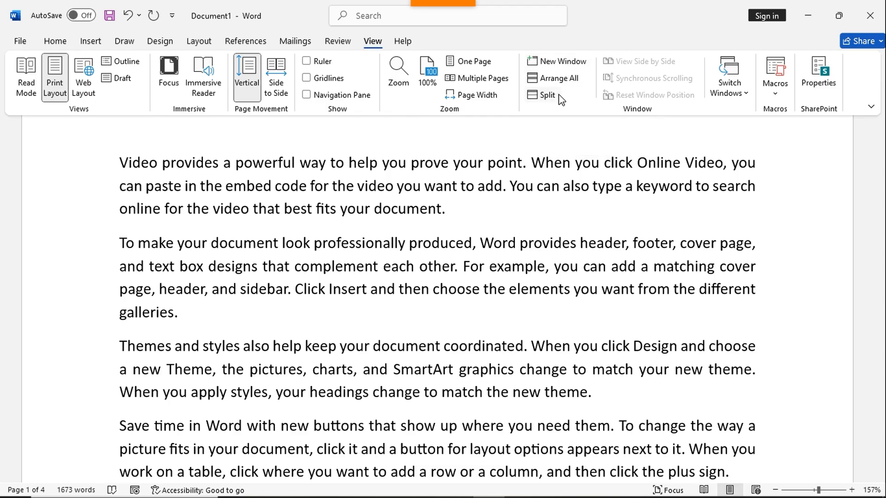
left_click(427, 76)
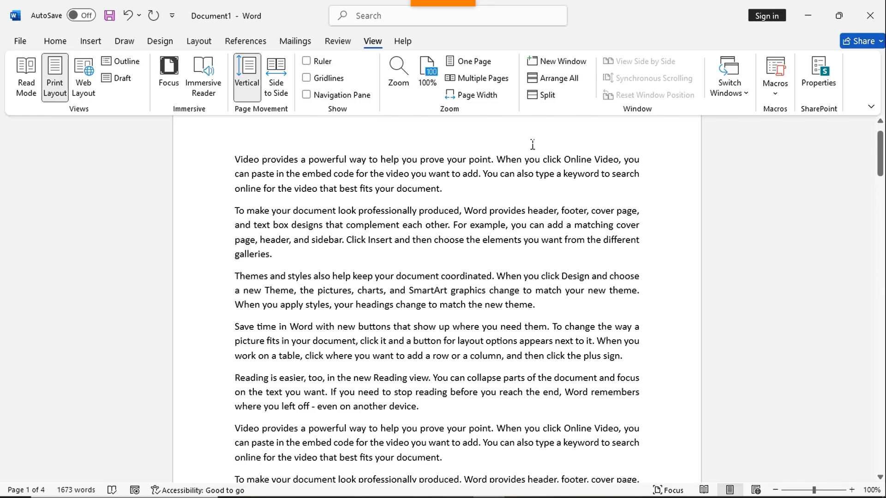
Open the document in a second window and arrange all open windows on the screen.
left_click(563, 65)
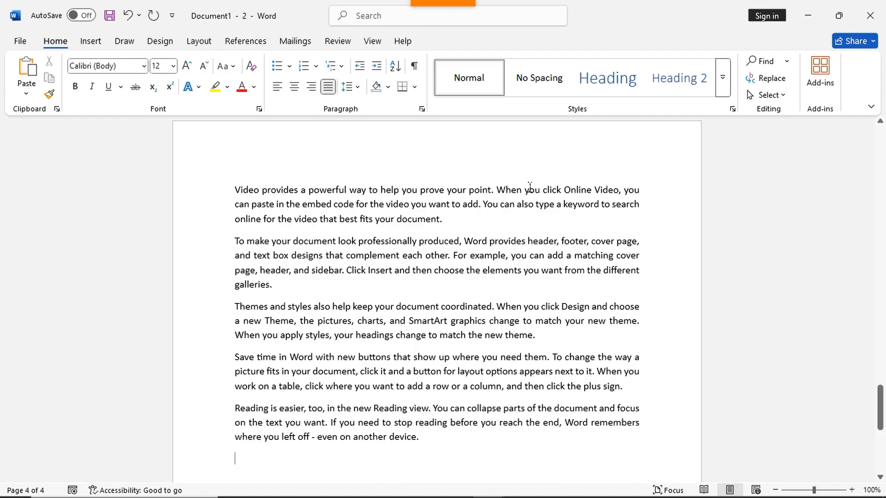
left_click(372, 42)
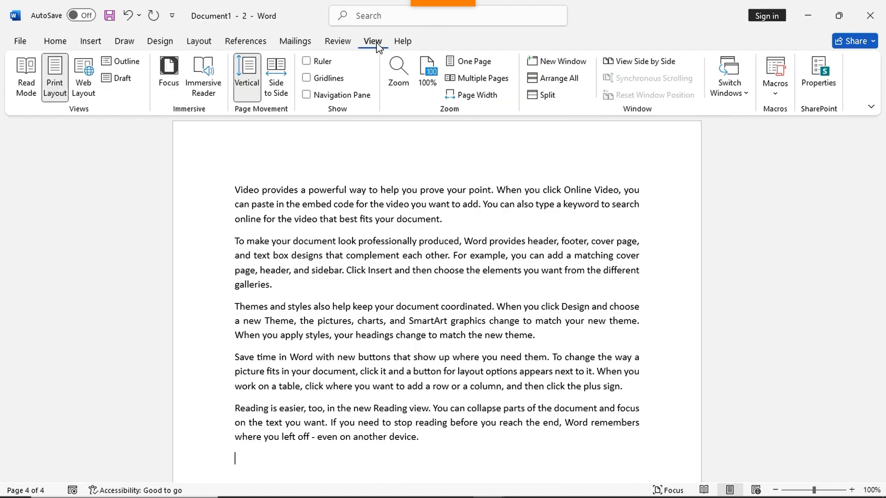
left_click(576, 79)
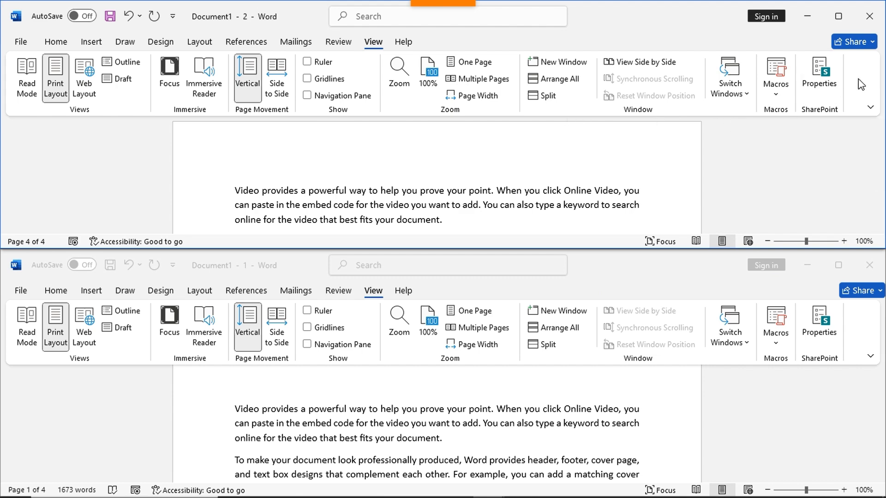
Close the second document window and maximize the original one.
left_click(870, 6)
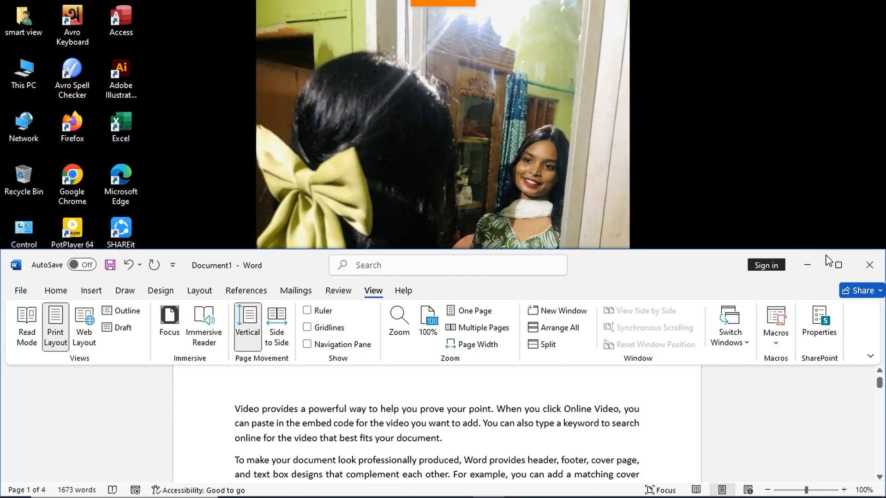
left_click(841, 266)
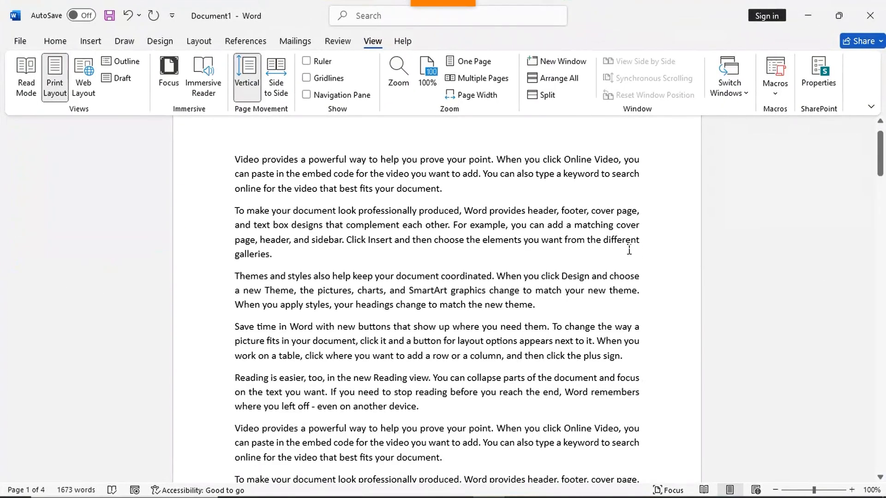
Split the document window to scroll its two panes independently, and remove the split.
left_click(554, 99)
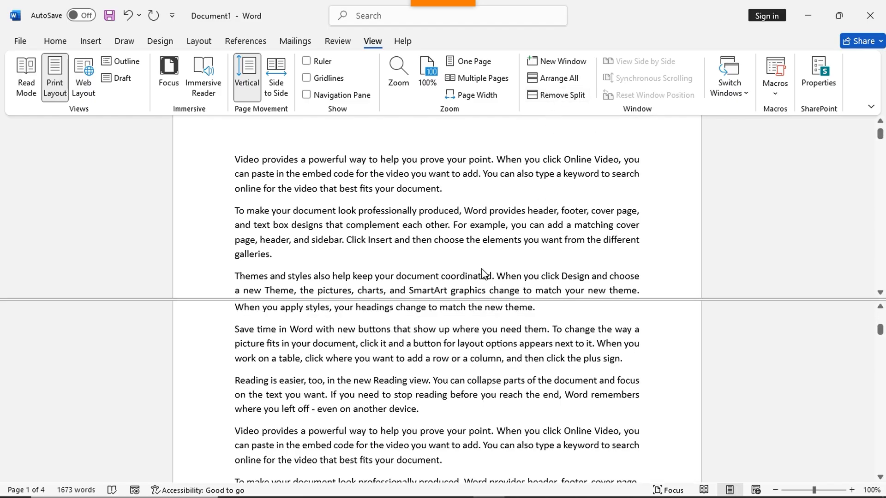
scroll(458, 347, "up", 5)
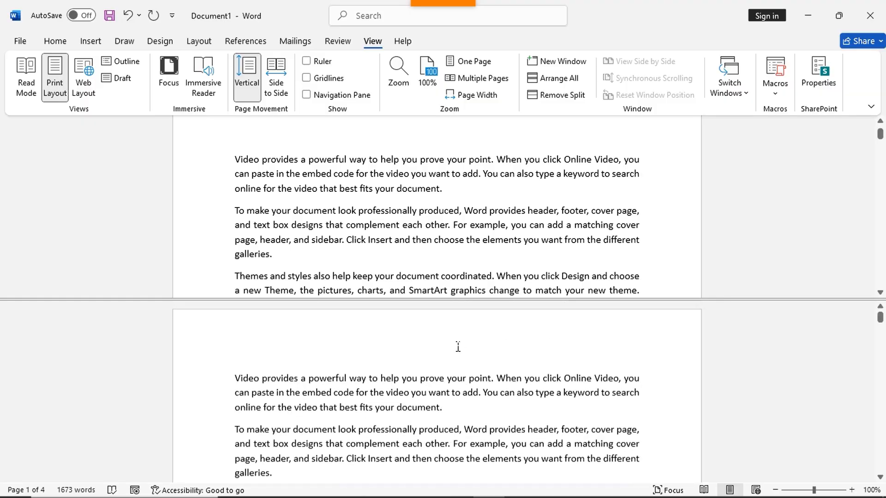
scroll(450, 349, "down", 3)
scroll(449, 350, "up", 3)
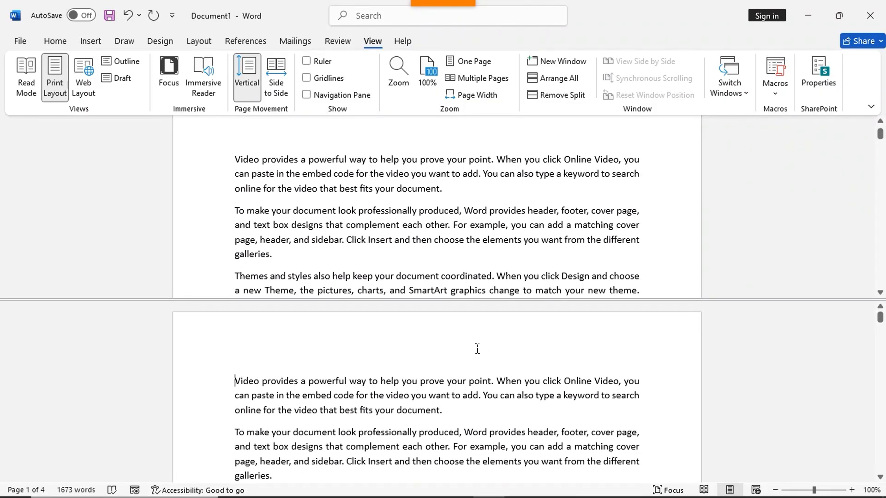
scroll(454, 223, "up", 1)
scroll(453, 227, "down", 5)
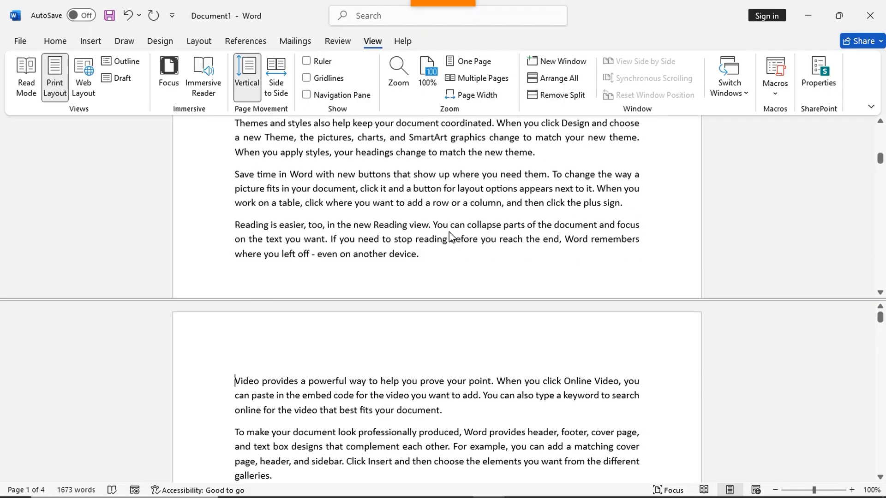
scroll(449, 231, "down", 10)
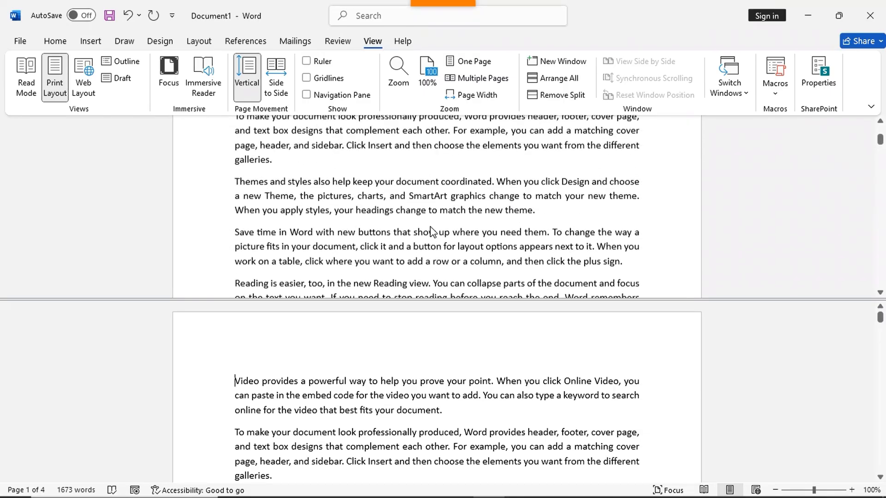
scroll(429, 238, "up", 3)
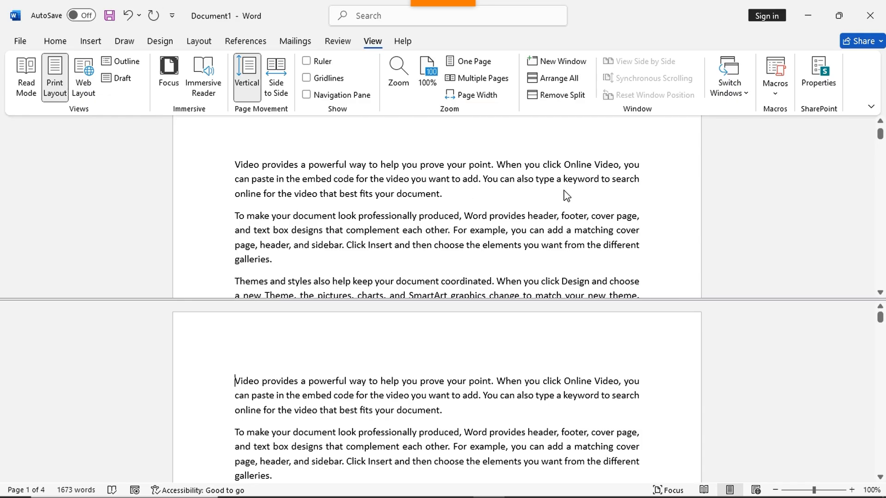
left_click(558, 99)
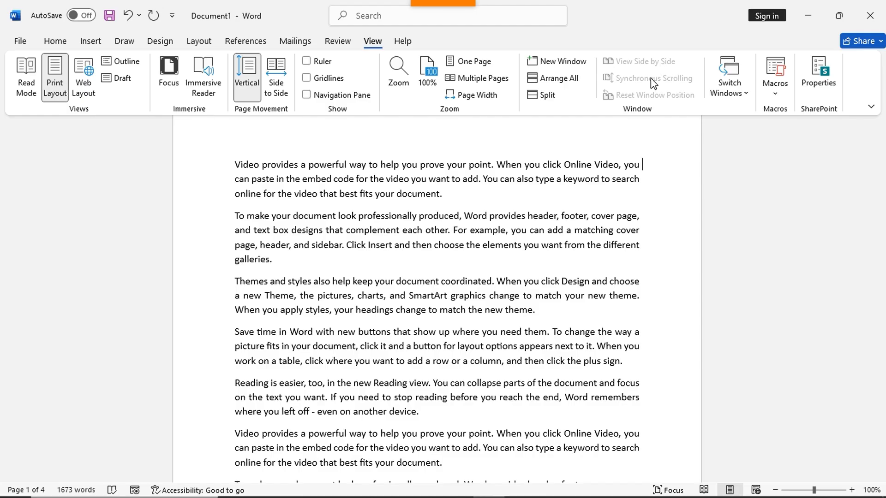
Open two additional windows of the document and show the View commands in the newest one.
left_click(571, 64)
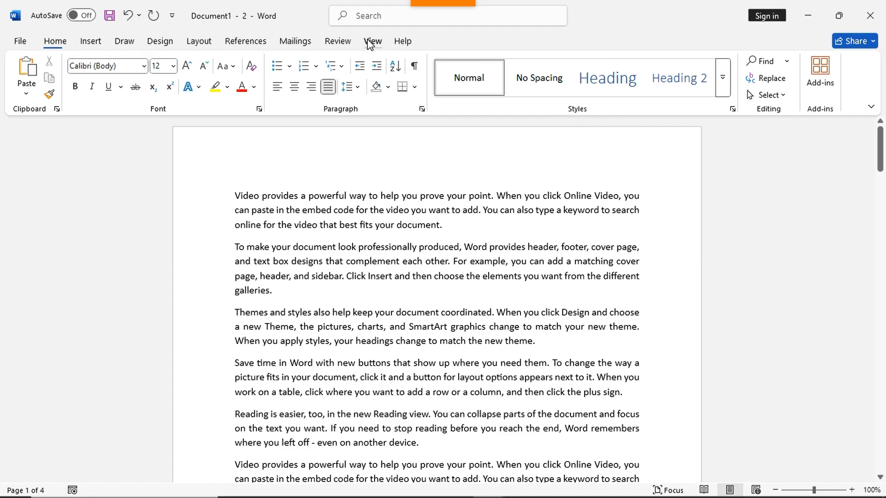
left_click(373, 42)
left_click(558, 66)
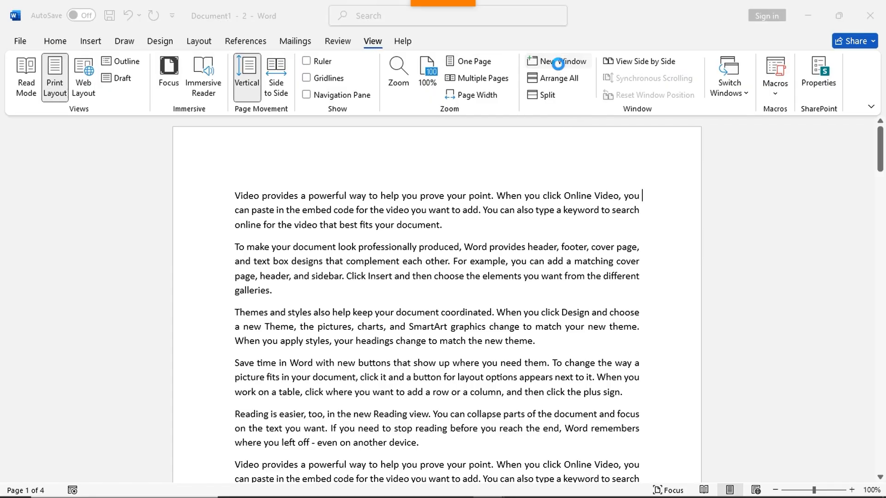
left_click(373, 42)
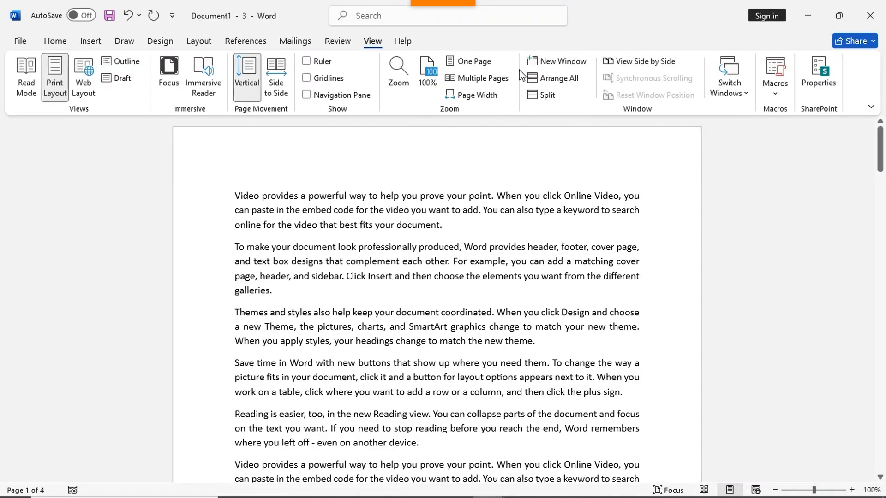
View the newest document window side by side with Document1 - 2.
left_click(646, 70)
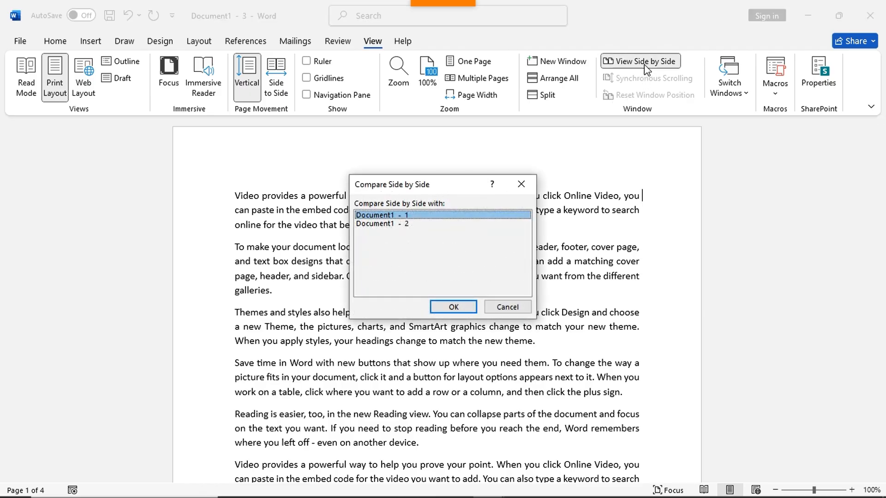
left_click(406, 224)
left_click(452, 307)
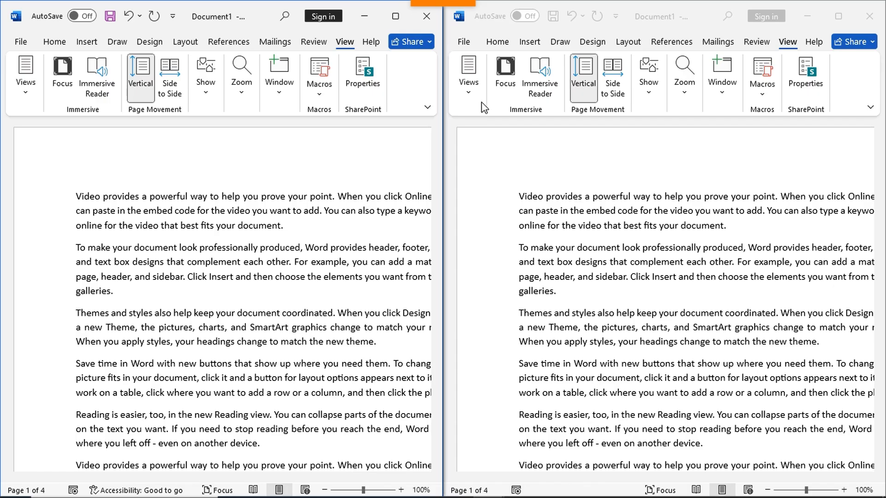
Close the compared window and the original window, and maximize the remaining document window.
left_click(870, 17)
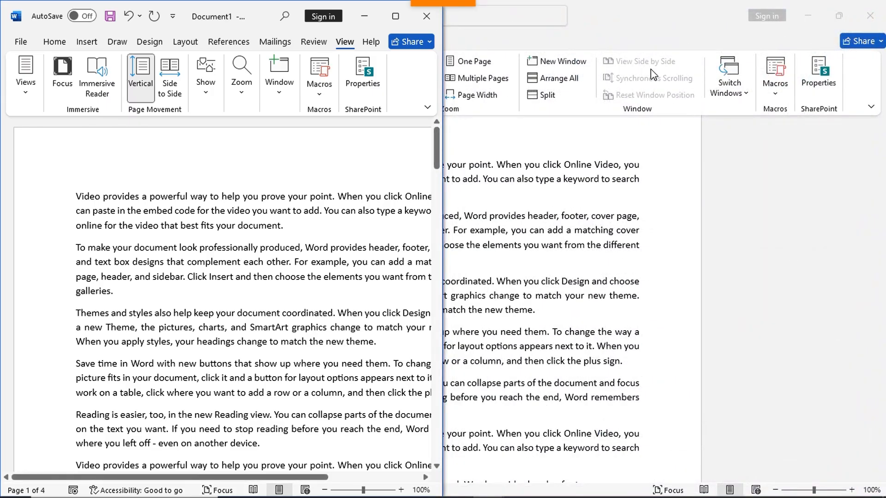
left_click(869, 16)
left_click(416, 22)
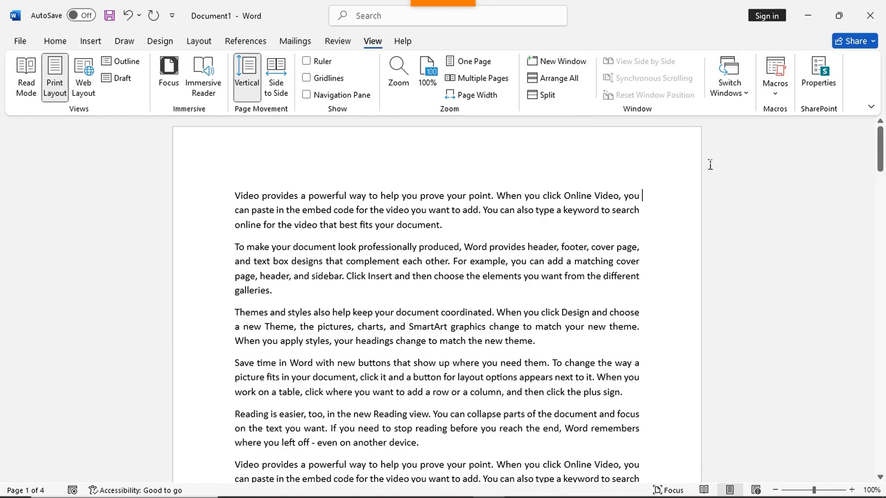
Examine the windows available under Switch Windows and the choices offered for Macros.
left_click(742, 95)
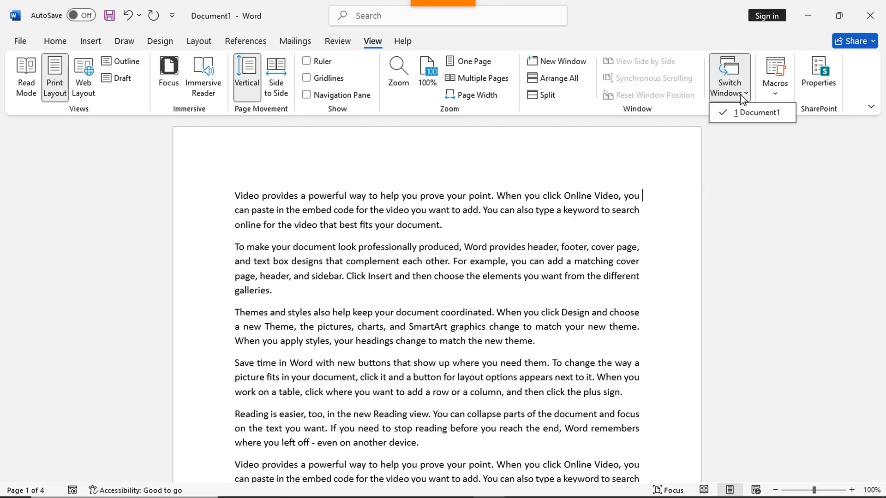
left_click(776, 94)
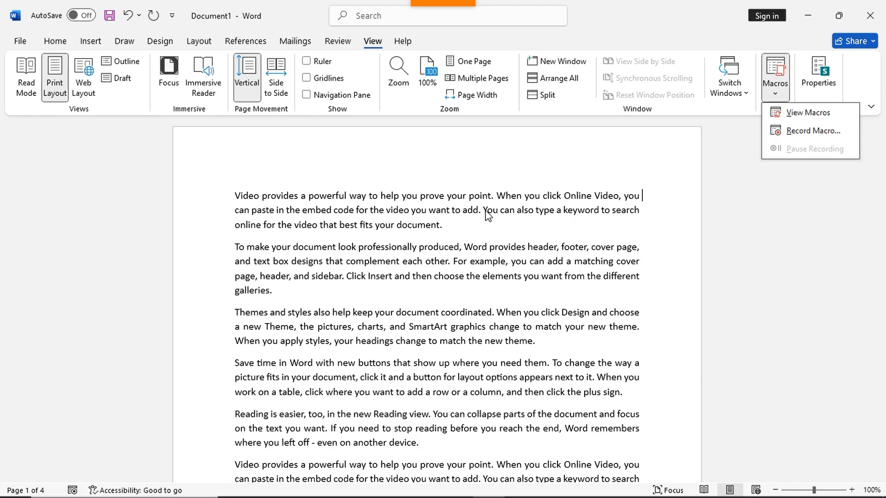
left_click(380, 275)
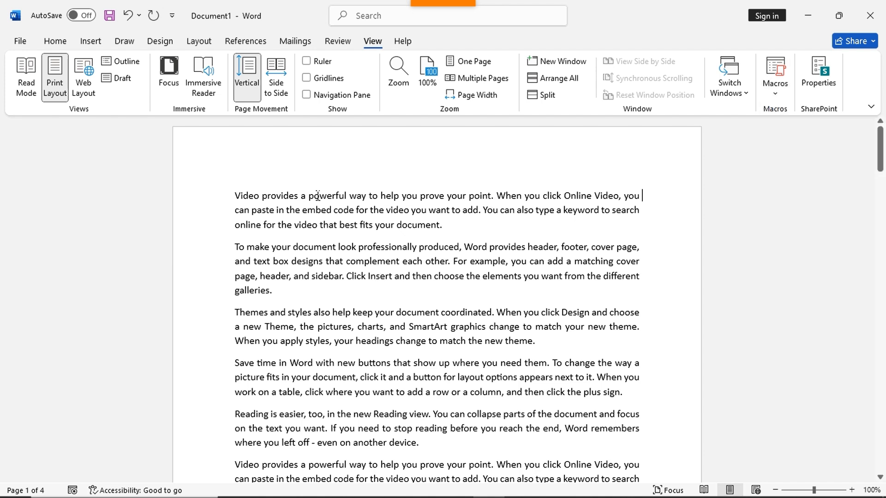
Select the opening sentence "Video provides a powerful way to help you prove your point." and start recording a macro assigned to a Quick Access Toolbar button.
left_click(234, 198)
left_click_drag(234, 196, 492, 202)
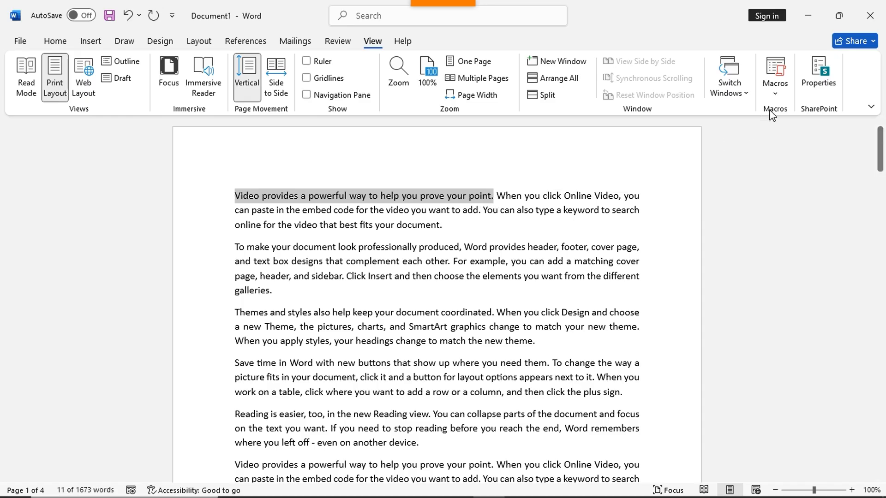
left_click(777, 89)
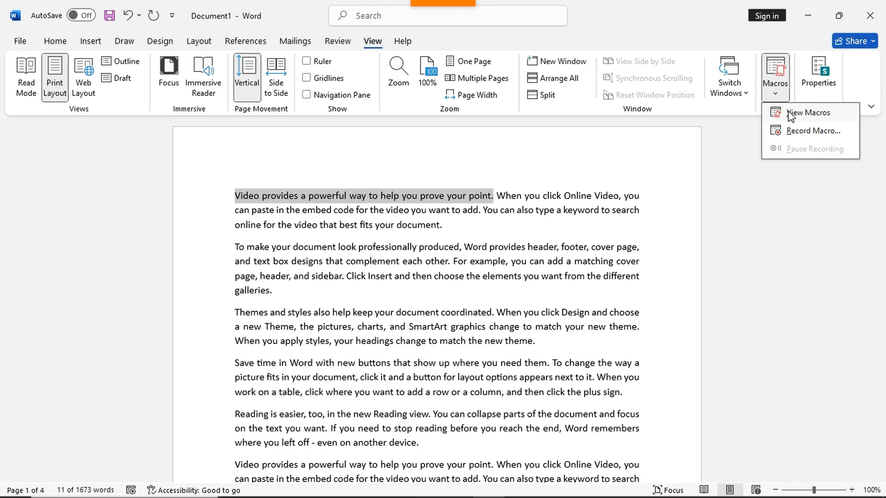
left_click(801, 134)
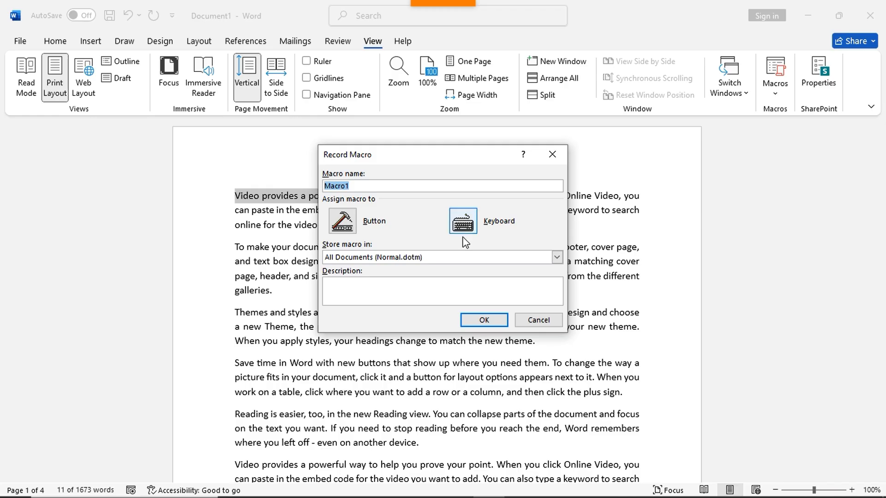
left_click(342, 223)
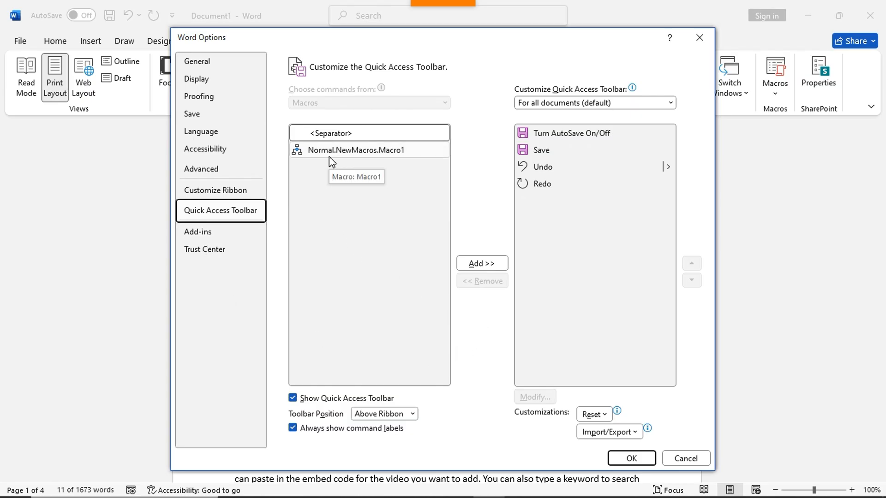
left_click(403, 157)
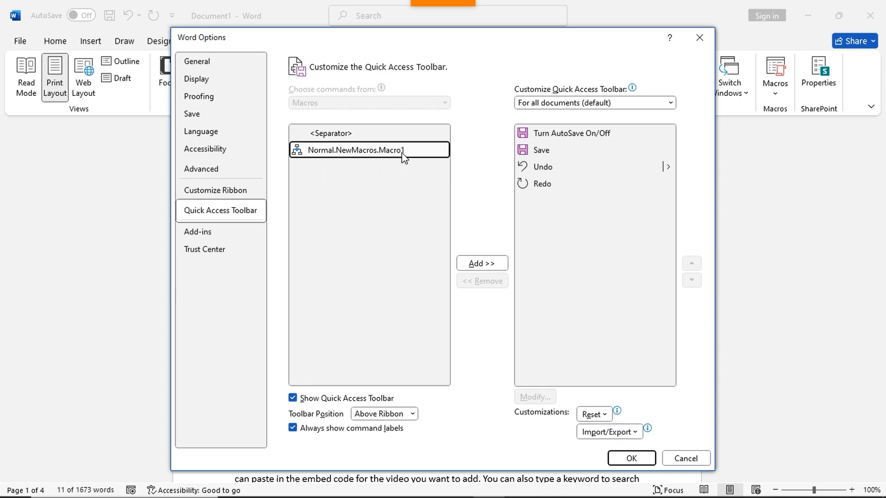
left_click(480, 266)
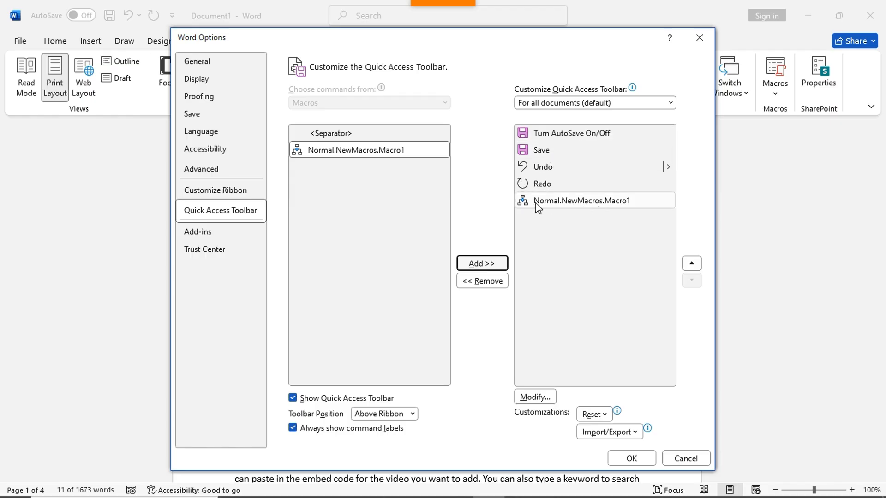
left_click(585, 202)
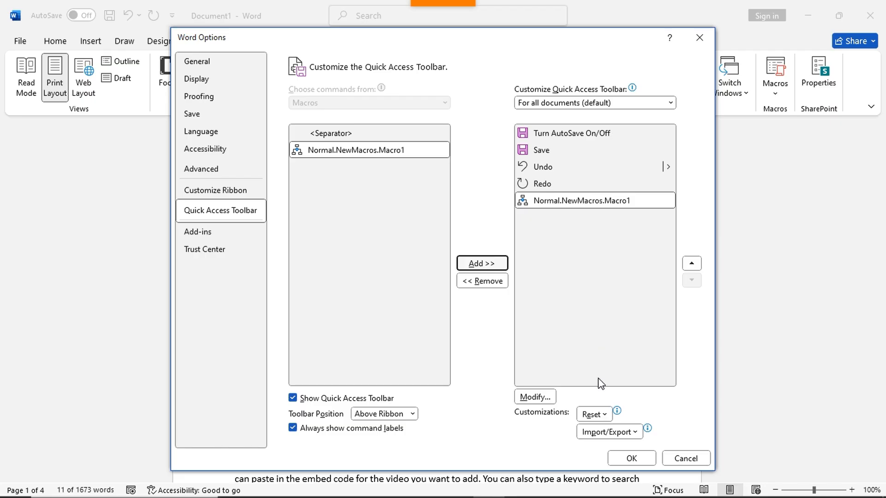
left_click(631, 457)
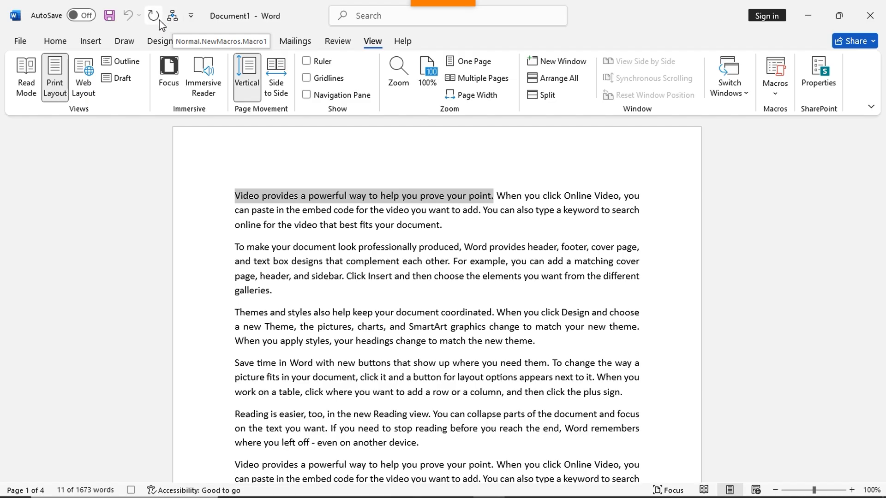
Make the selected opening sentence bold, italic and underlined while the macro is recording.
left_click(173, 17)
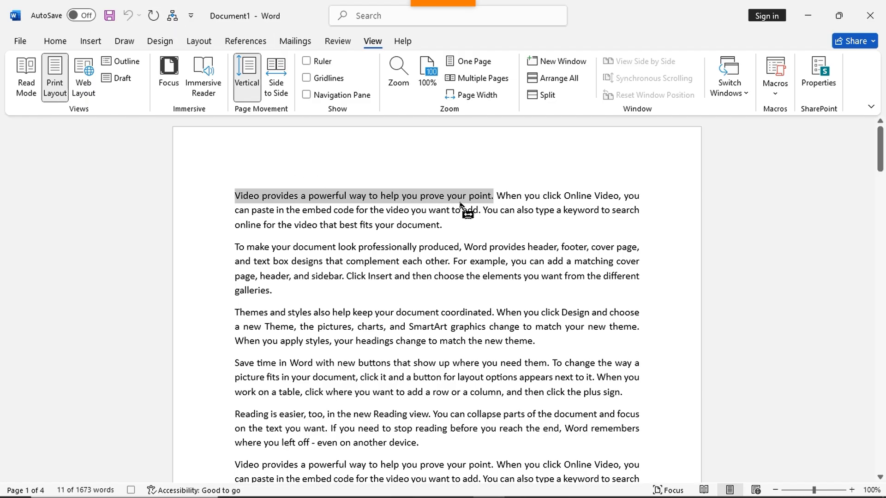
left_click(173, 17)
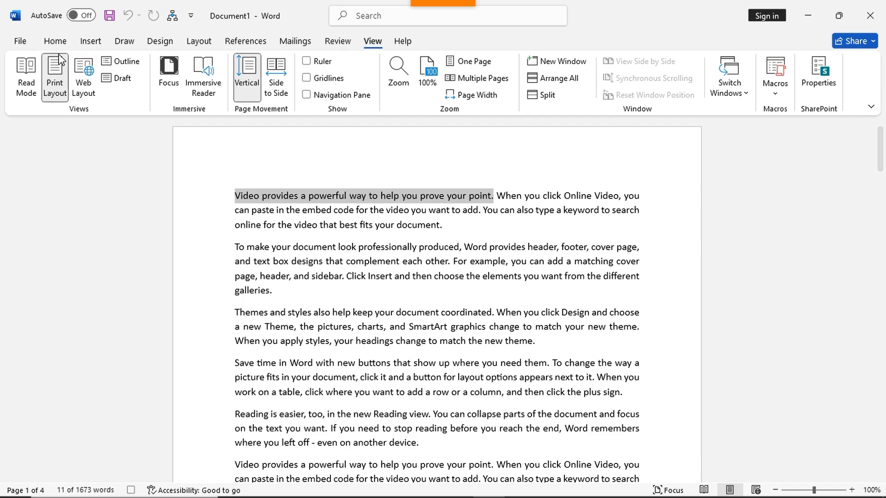
left_click(53, 42)
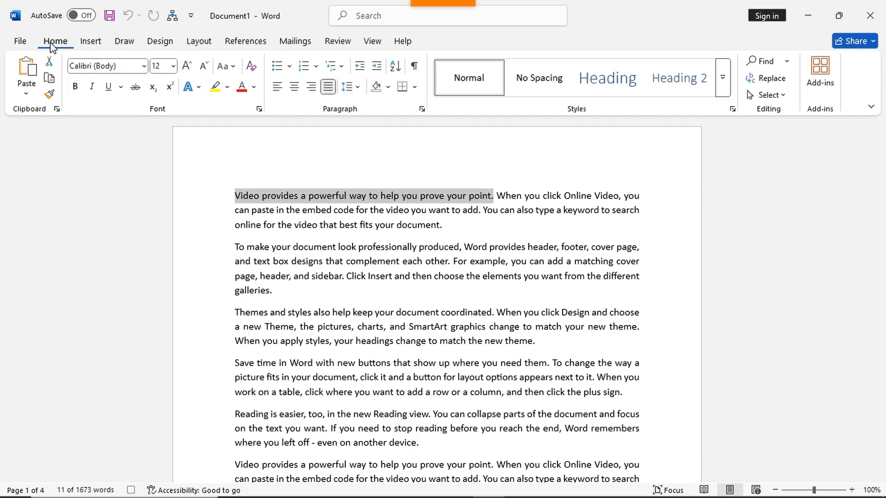
left_click(75, 89)
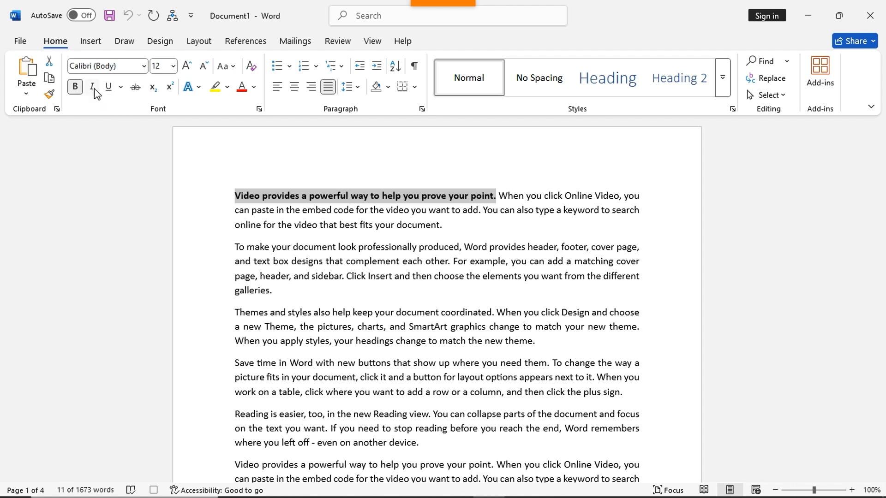
left_click(94, 88)
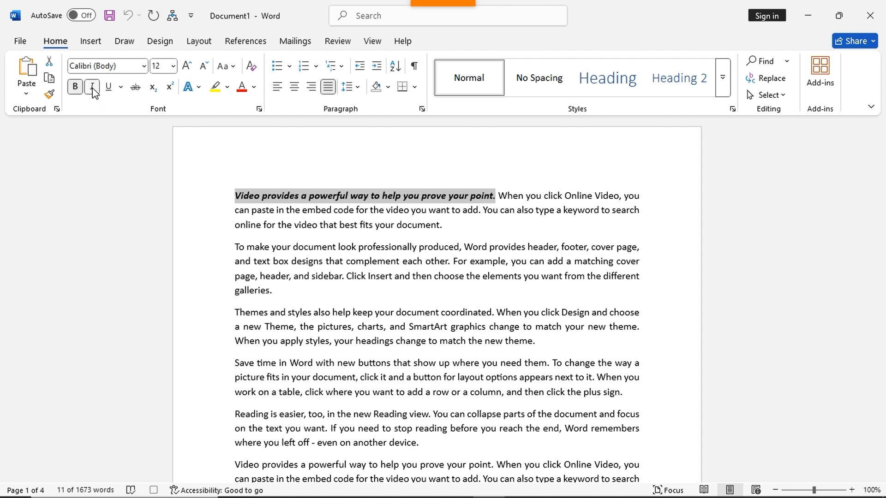
left_click(109, 88)
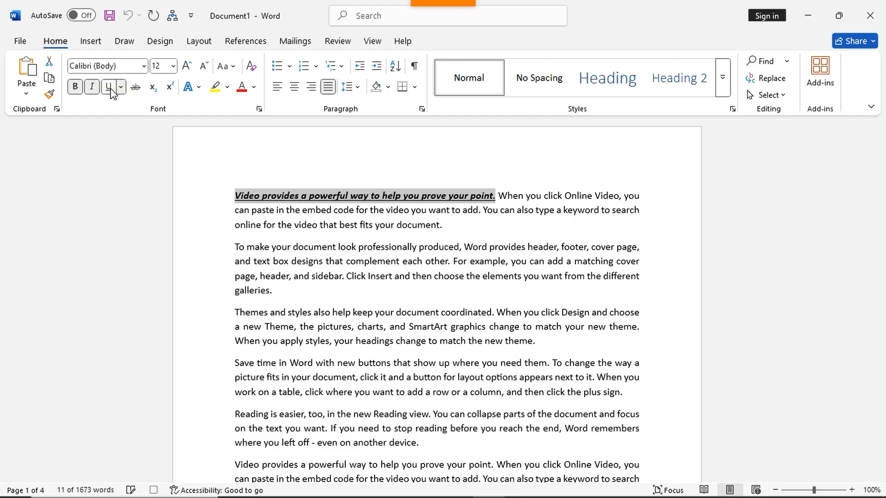
Set the opening sentence's font to Arial Black and its size to 20.
left_click(145, 67)
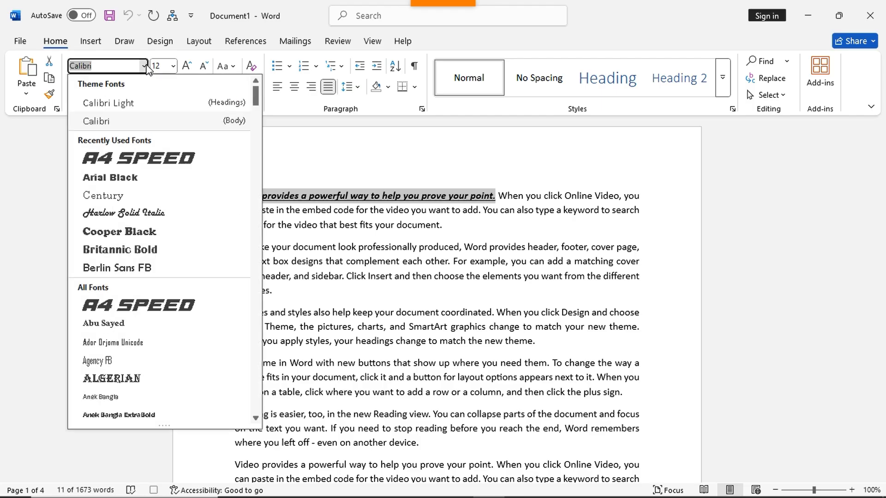
left_click(123, 177)
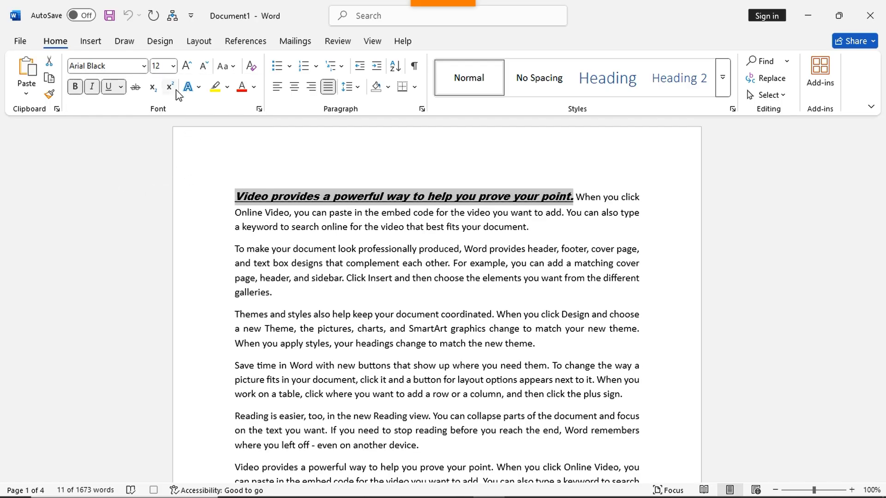
left_click(174, 67)
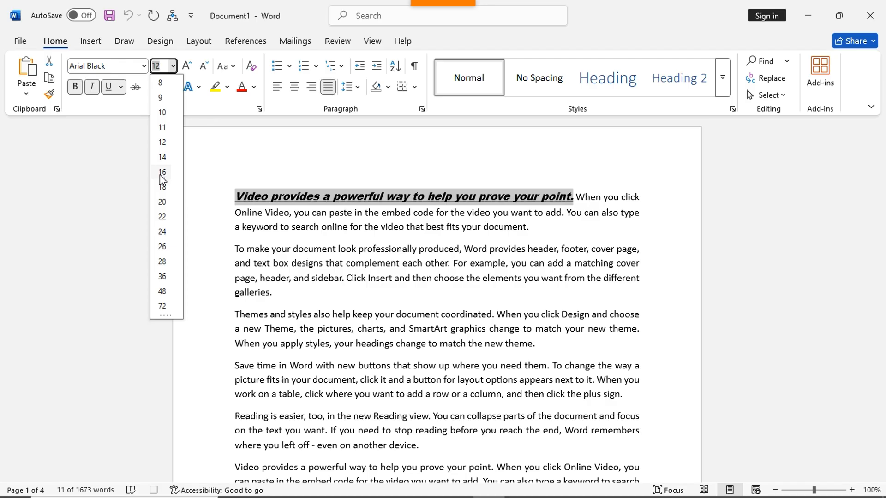
left_click(163, 203)
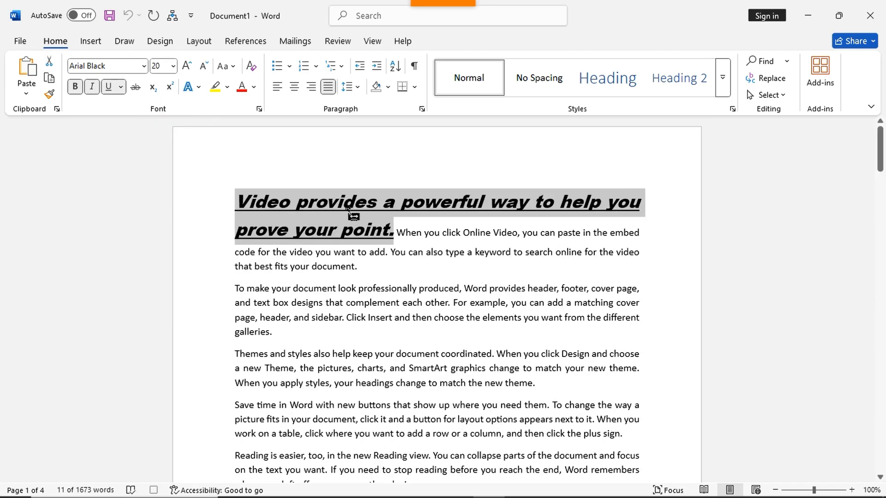
Stop the macro recording.
left_click_drag(362, 208, 369, 41)
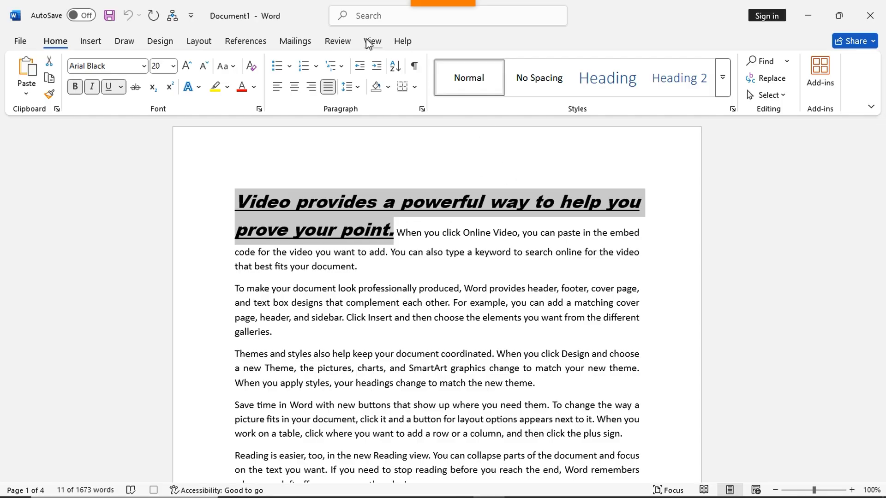
left_click(369, 41)
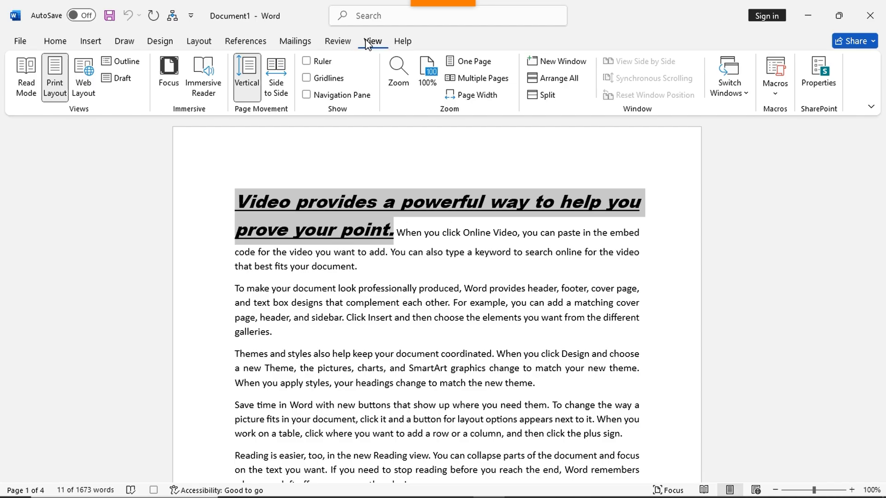
left_click(778, 93)
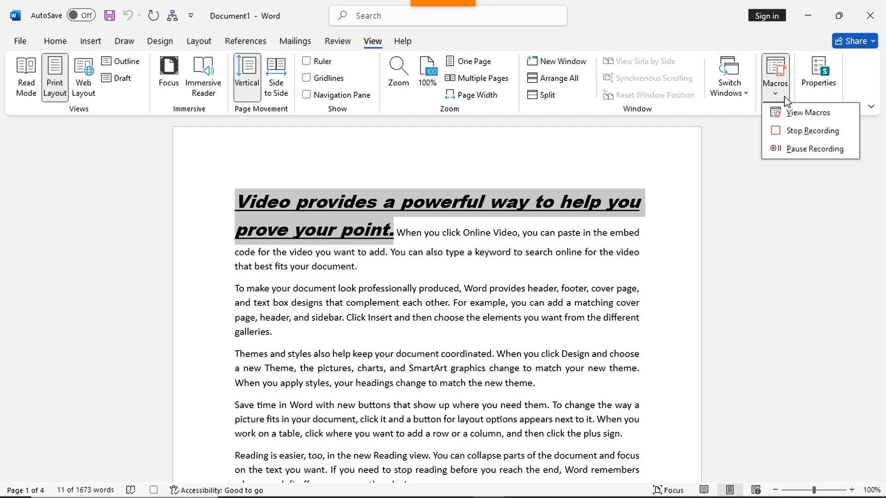
left_click(800, 133)
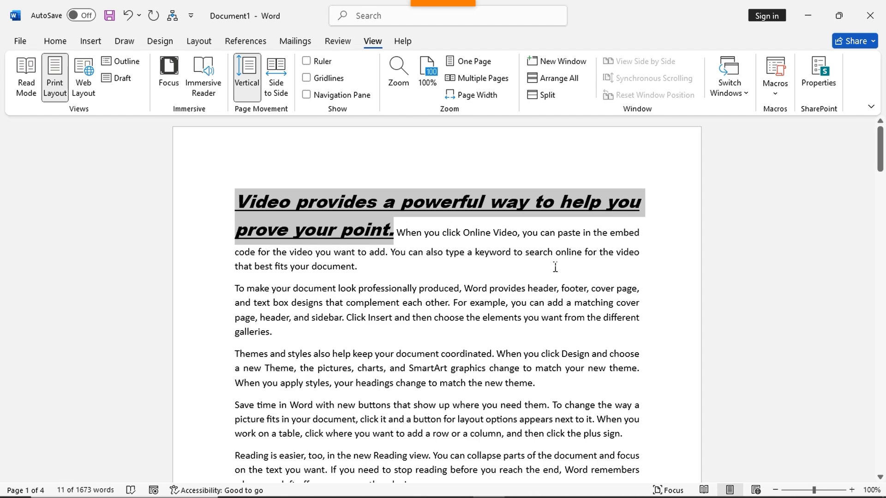
Select "Themes and styles also help keep your document coordinated" in the third paragraph and run Macro1 on it.
scroll(498, 265, "down", 2)
scroll(406, 204, "up", 1)
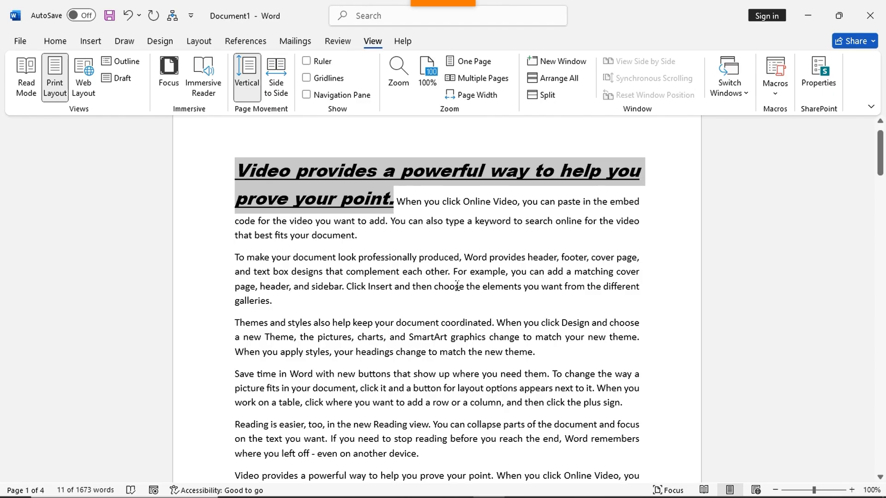
left_click(390, 314)
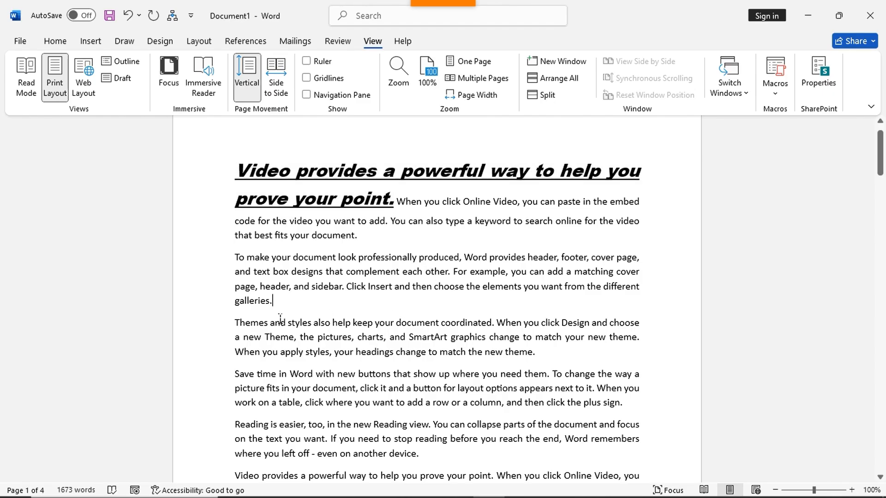
left_click_drag(235, 321, 480, 327)
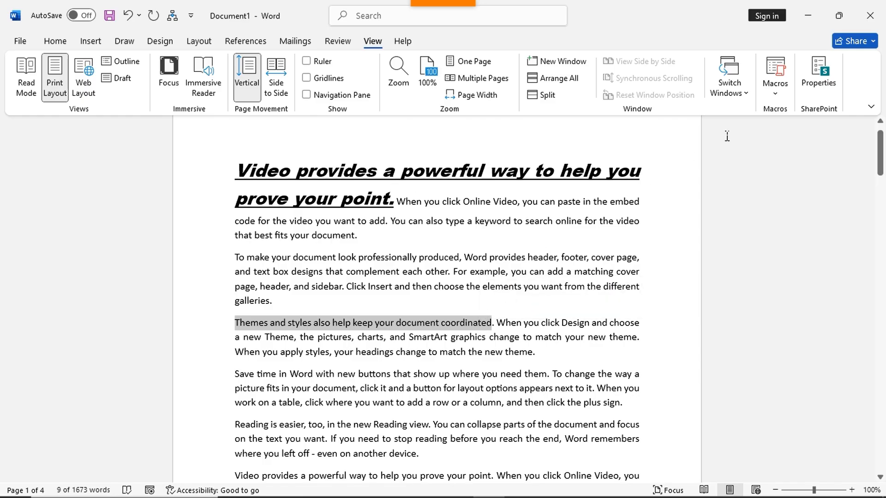
left_click(777, 93)
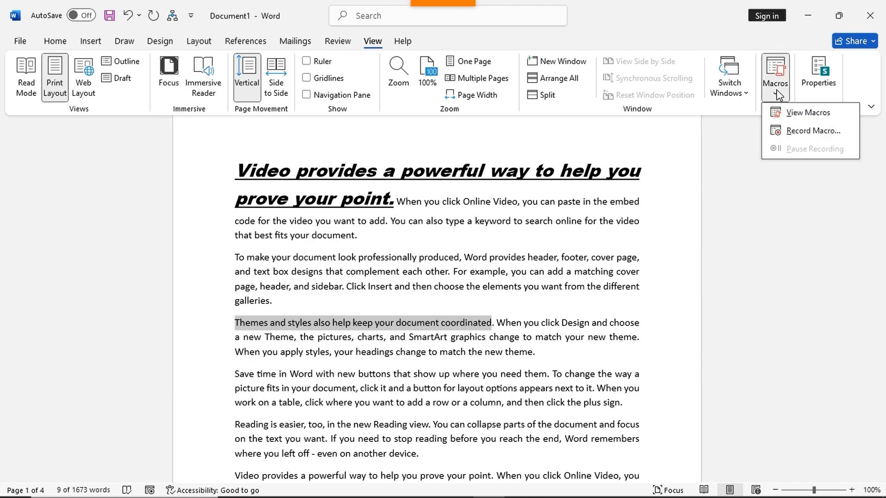
left_click(807, 113)
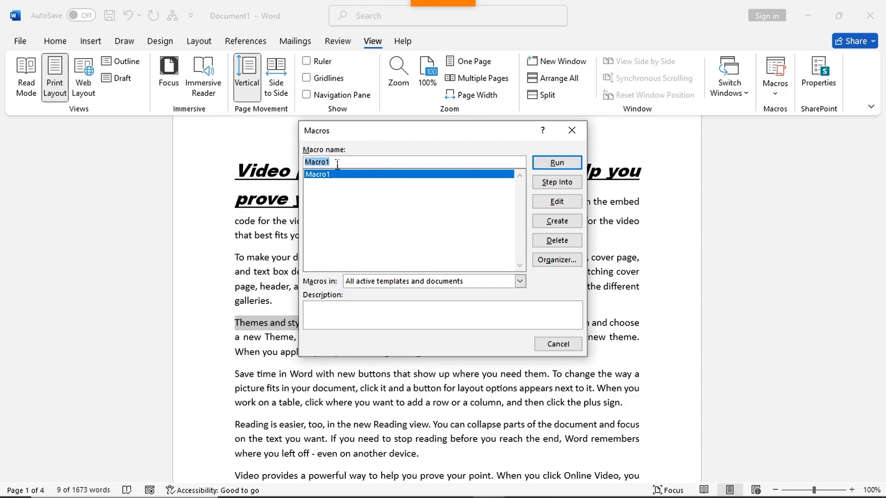
left_click_drag(387, 131, 543, 111)
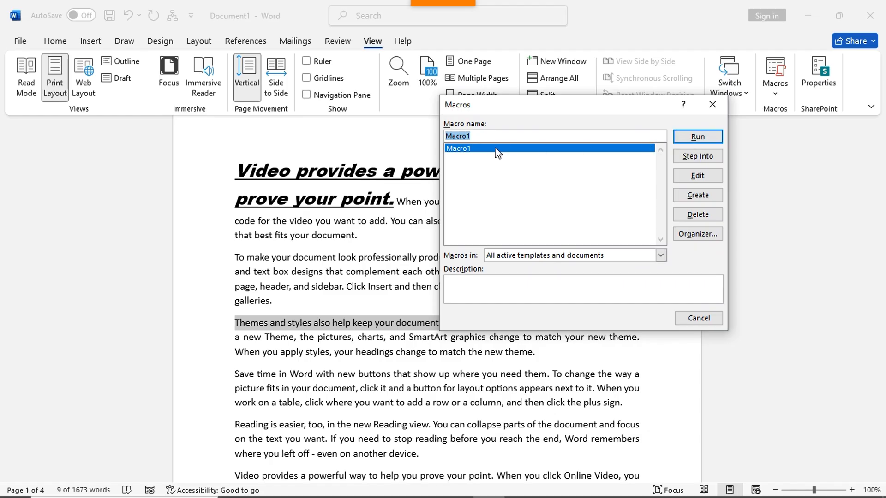
left_click(682, 138)
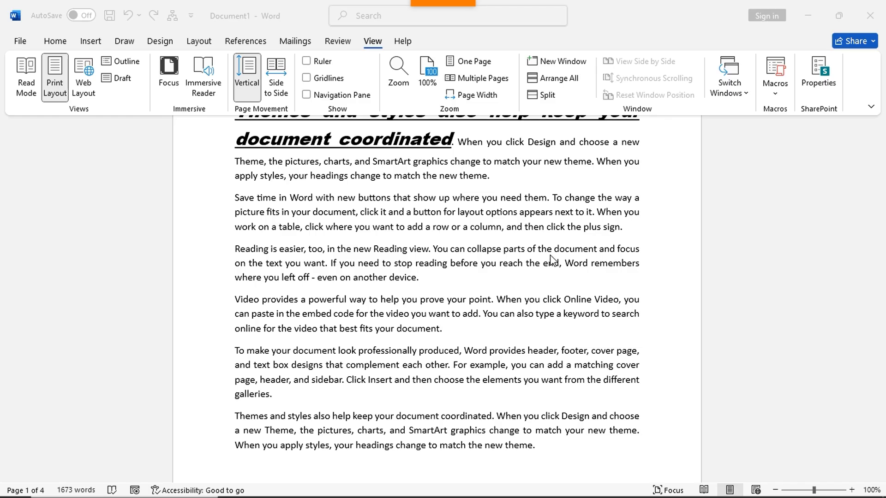
Select "Save time in Word with new buttons that show up where you need them" and start recording Macro2 with the shortcut Alt+Ctrl+C.
left_click(235, 197)
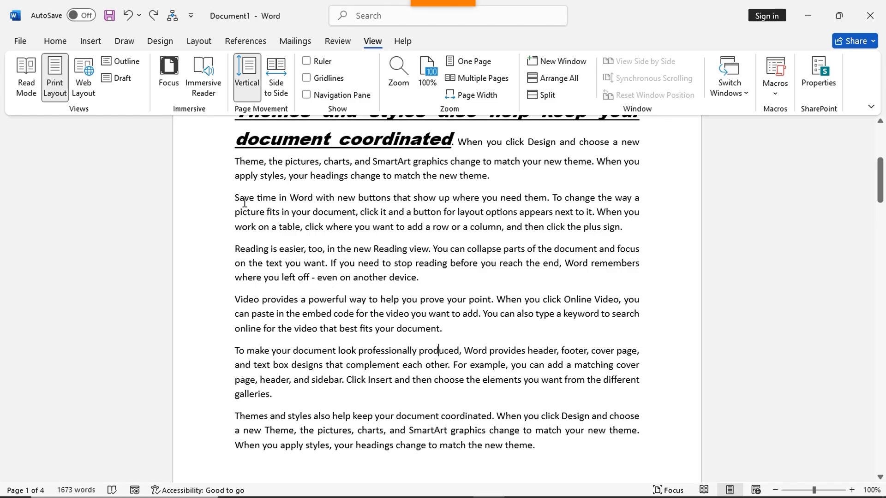
left_click(235, 198)
left_click_drag(243, 198, 548, 202)
left_click_drag(548, 201, 548, 202)
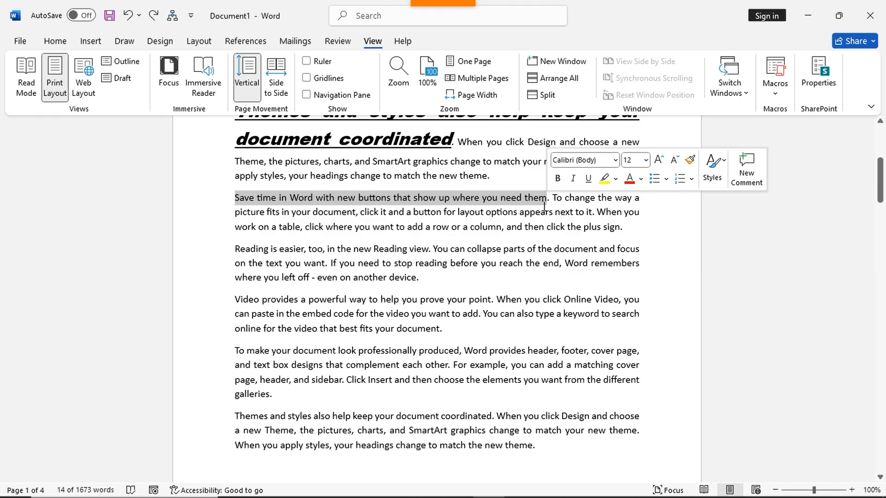
left_click(778, 92)
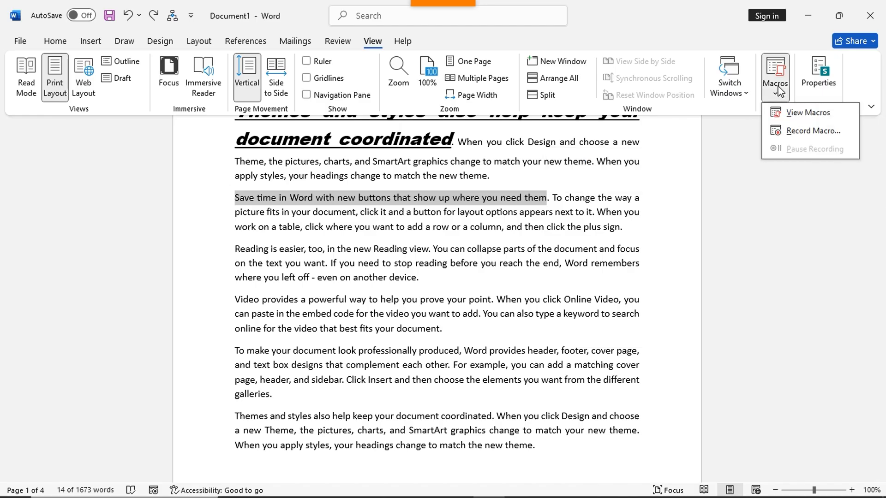
left_click(806, 137)
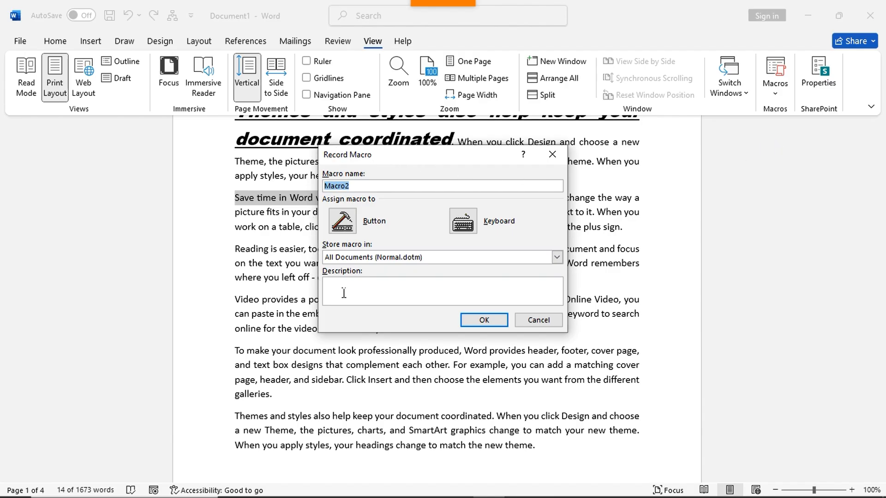
left_click(466, 223)
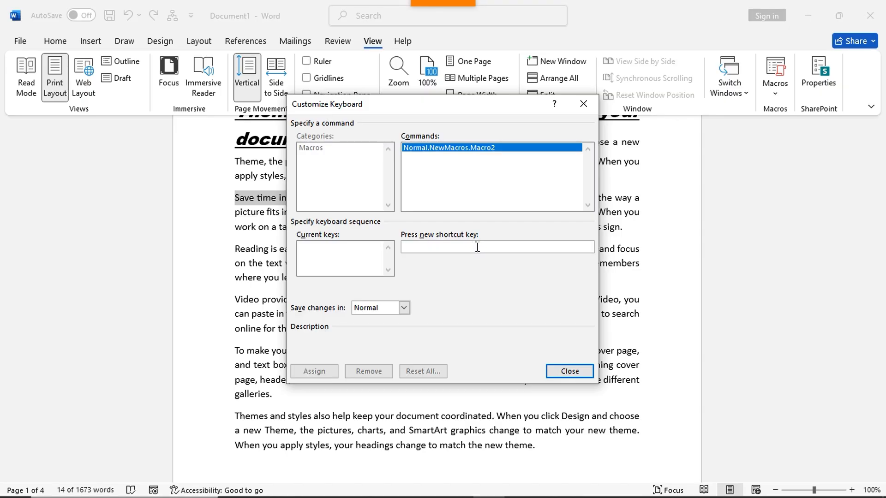
key("ctrl+alt+c")
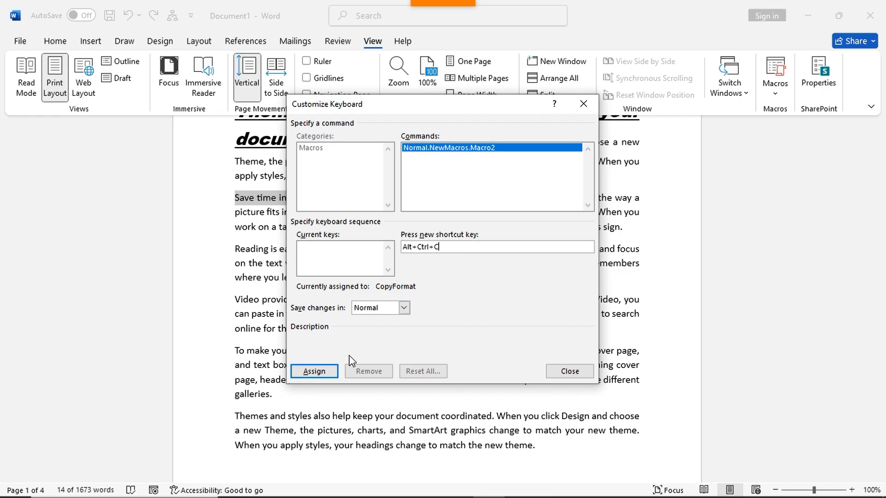
left_click(320, 375)
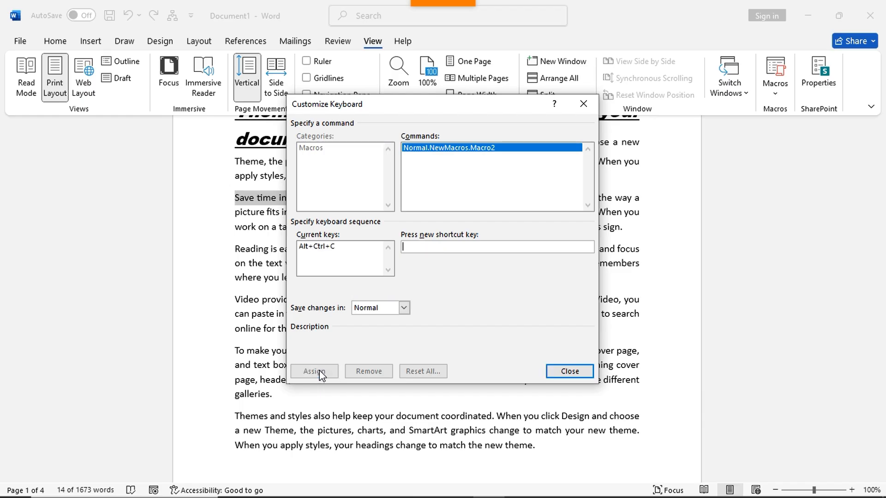
left_click(567, 373)
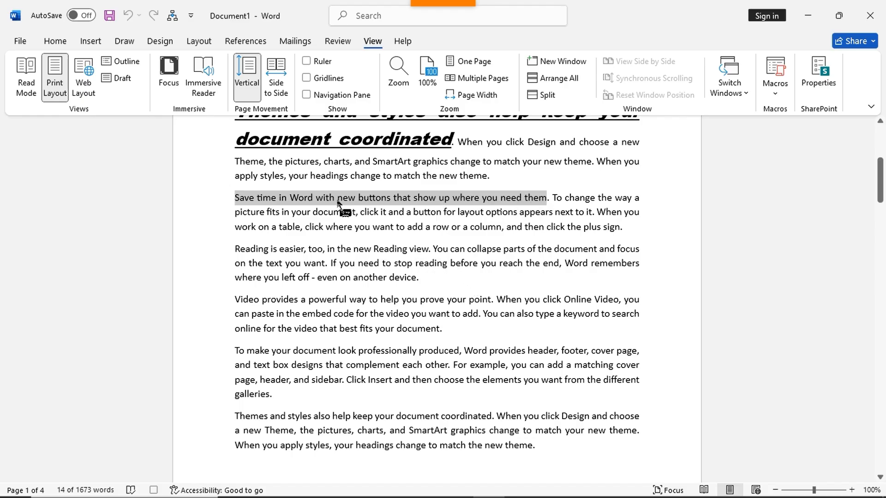
Make the selected "Save time in Word" sentence bold, italic and underlined, and set its font size to 24.
left_click(58, 42)
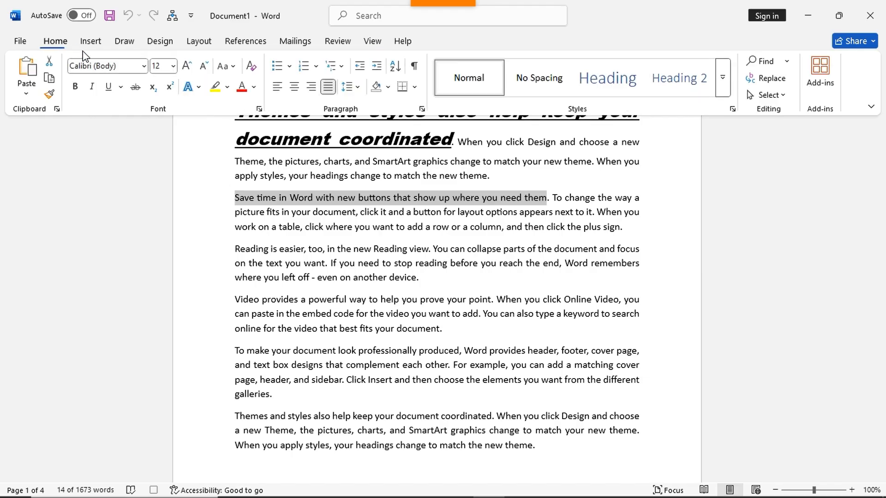
left_click(77, 87)
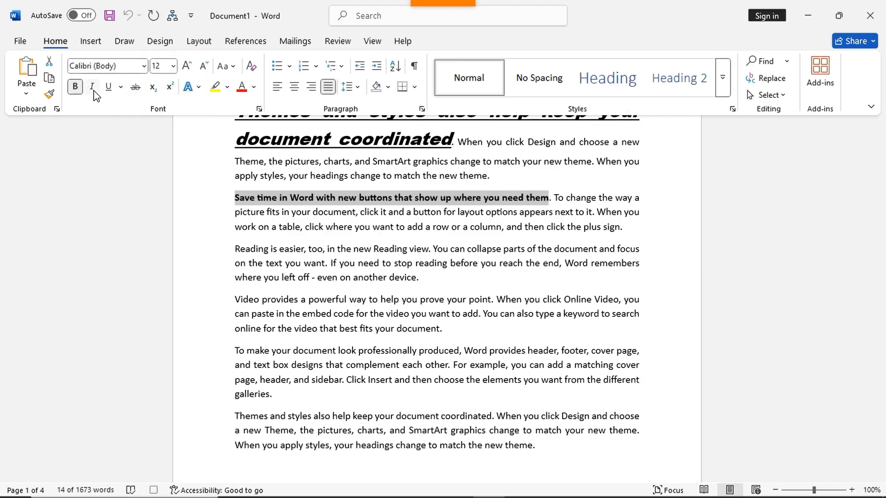
left_click(92, 87)
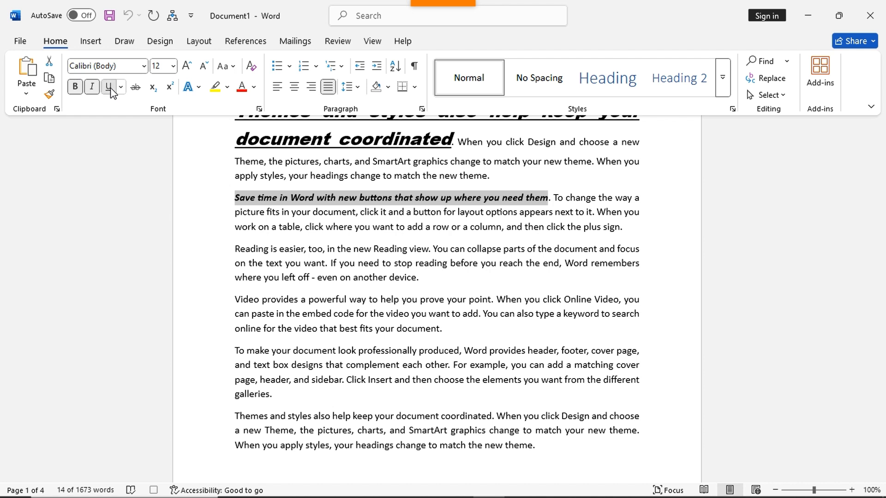
left_click(109, 87)
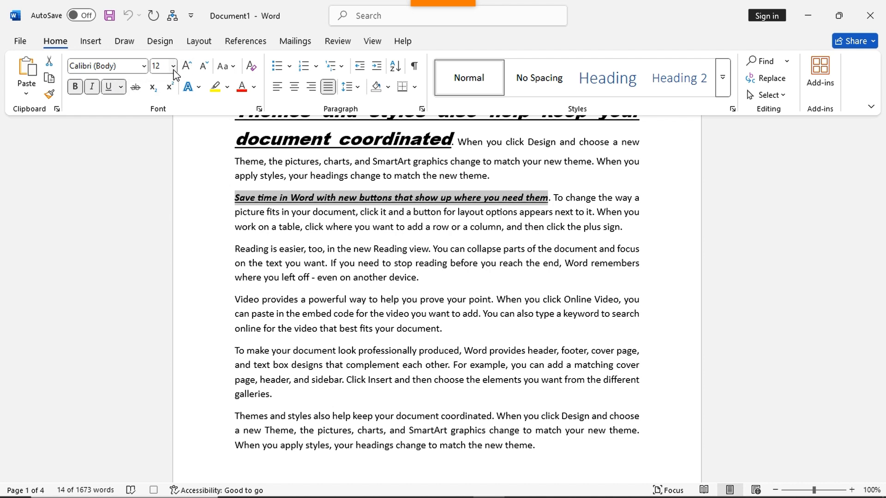
left_click(173, 67)
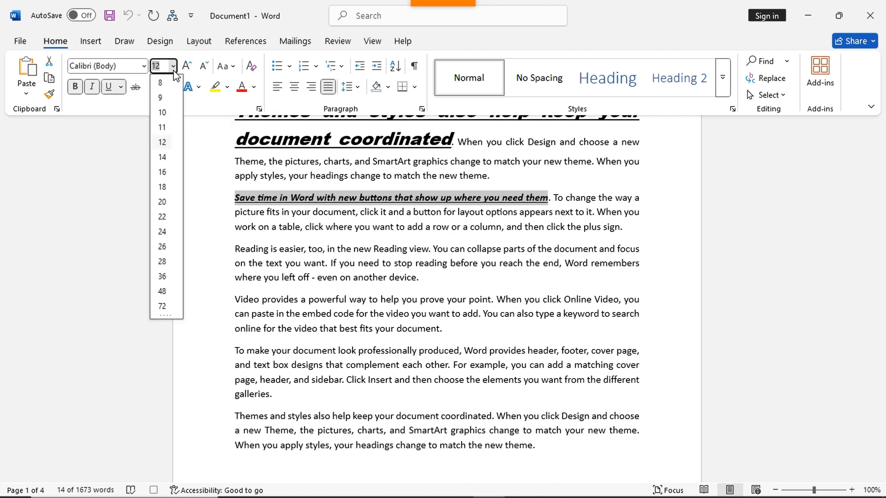
left_click(162, 232)
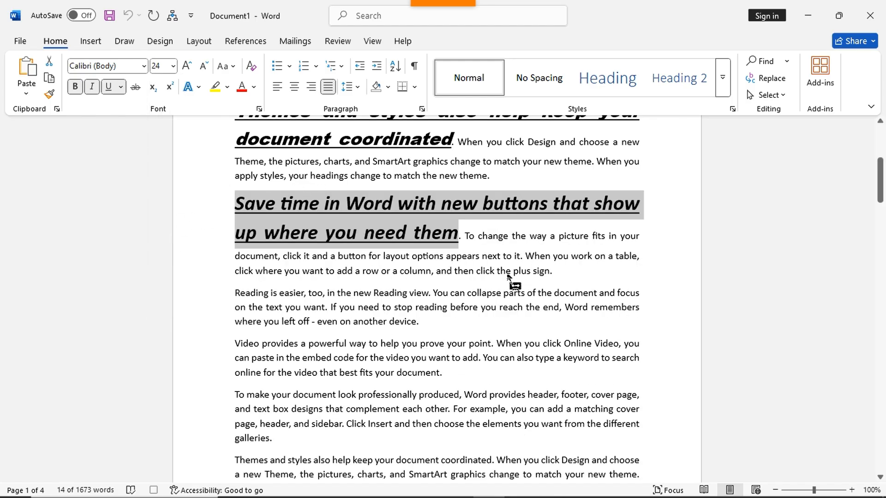
Stop recording Macro2.
left_click_drag(315, 224, 445, 90)
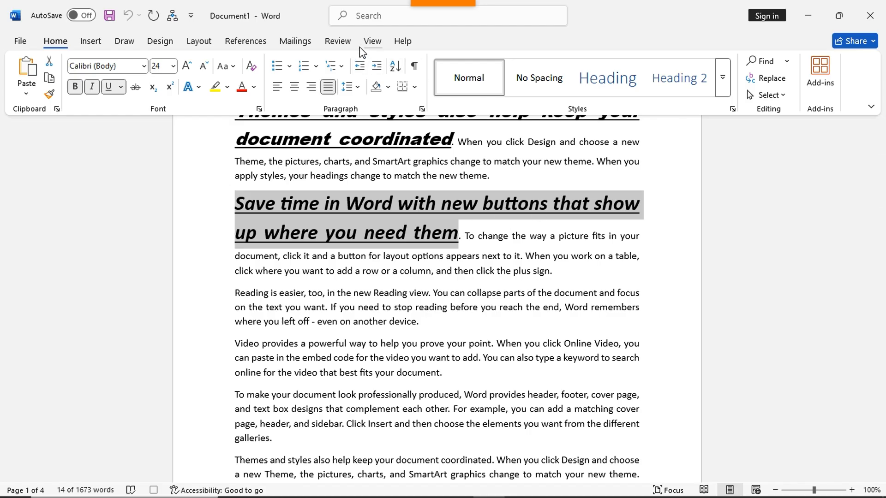
left_click(370, 42)
left_click(775, 93)
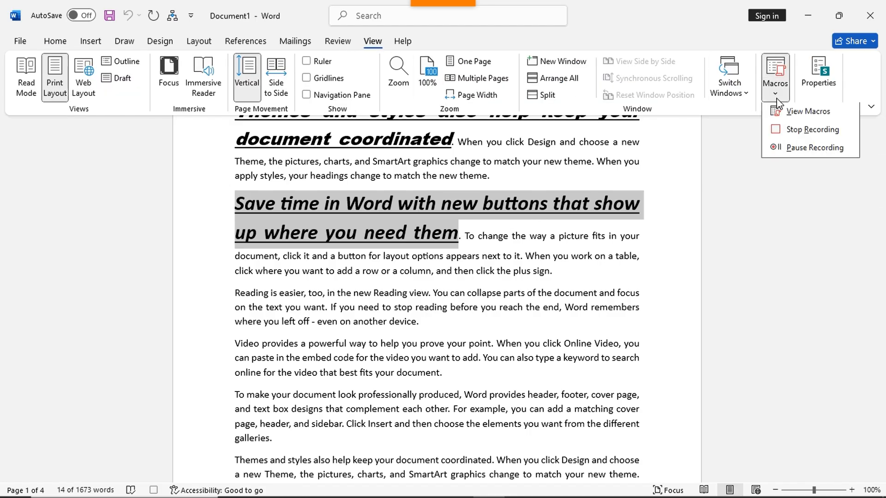
left_click(810, 131)
Select "Video provides a powerful way to help you prove your point." in the sixth paragraph and run Macro2 on it with its shortcut.
scroll(513, 303, "down", 1)
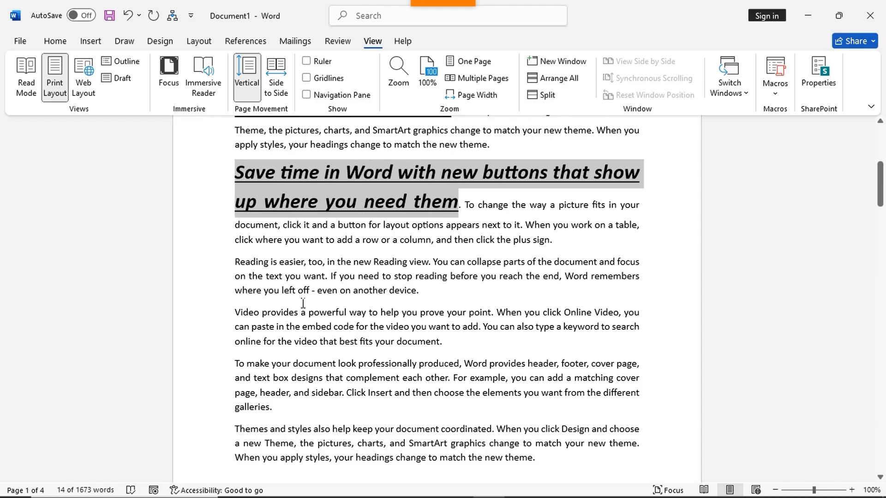
left_click_drag(235, 315, 495, 318)
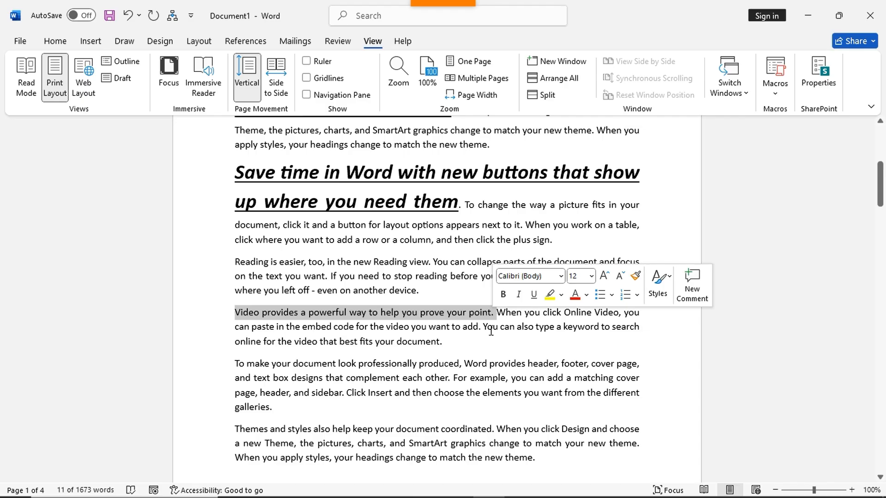
key("ctrl+shift+v")
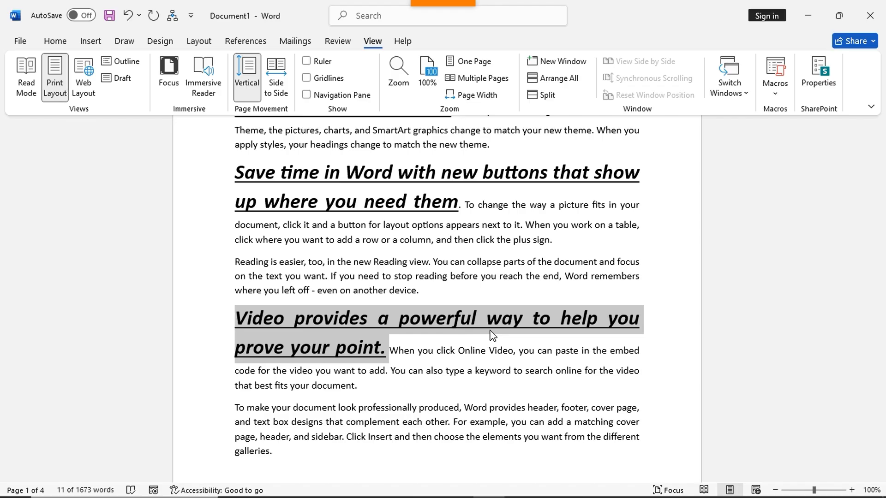
left_click(648, 293)
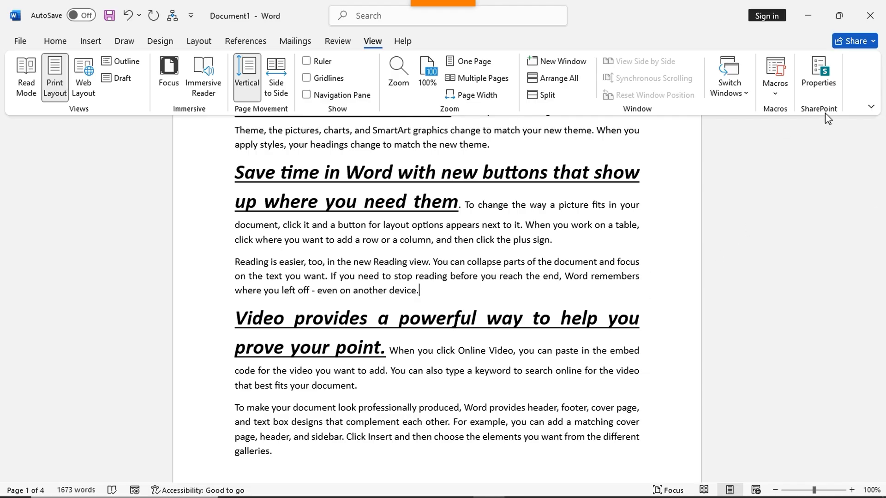
Review the sentences on the first page that were formatted with the two macros.
scroll(636, 251, "up", 3)
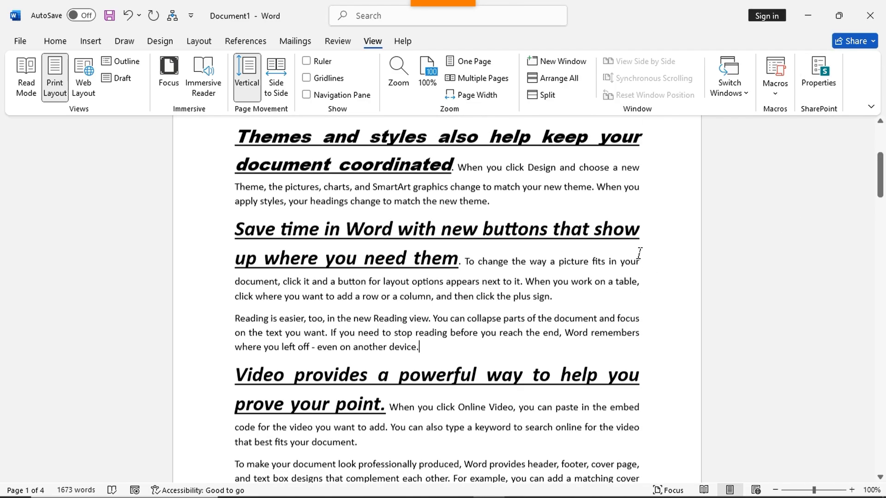
scroll(628, 267, "up", 3)
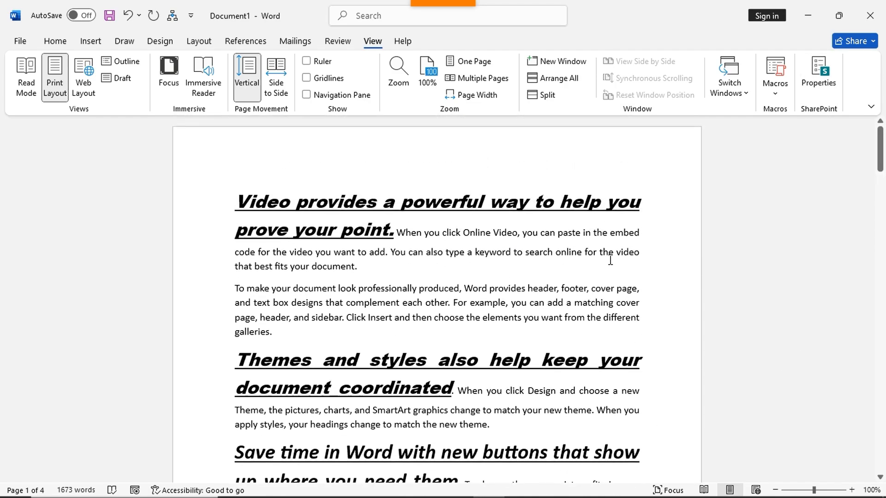
scroll(616, 261, "down", 4)
scroll(607, 266, "down", 2)
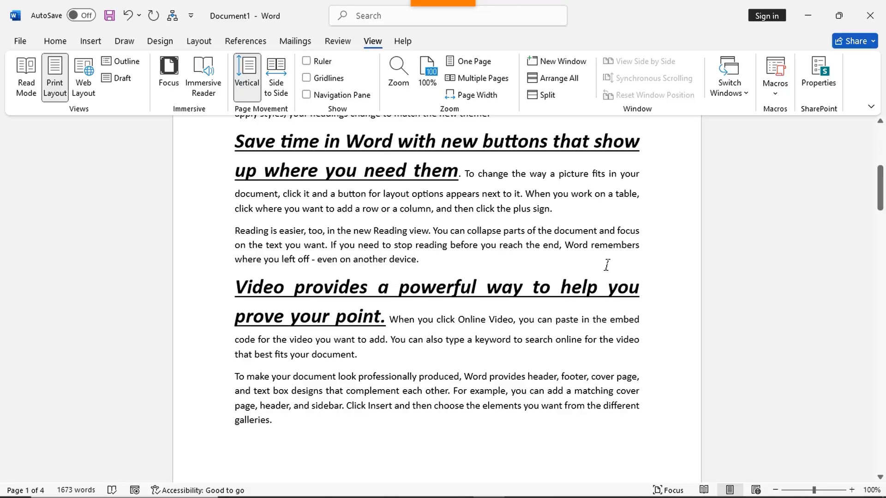
scroll(606, 266, "down", 2)
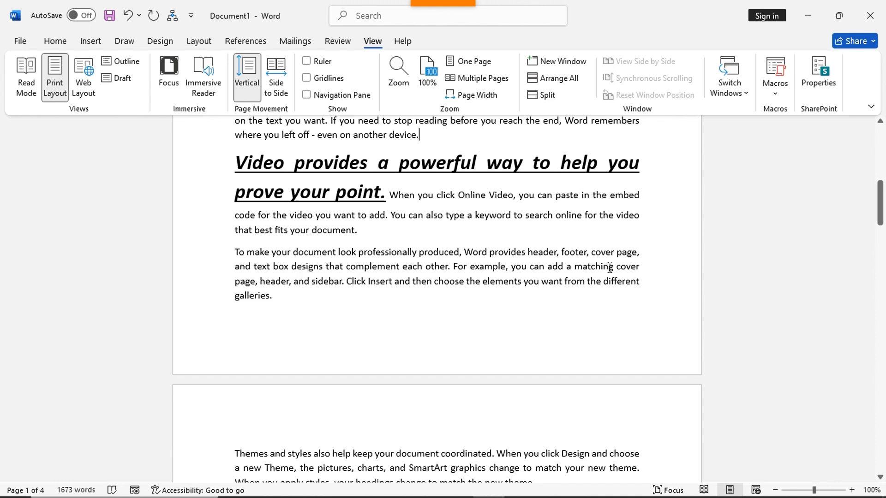
scroll(609, 267, "up", 3)
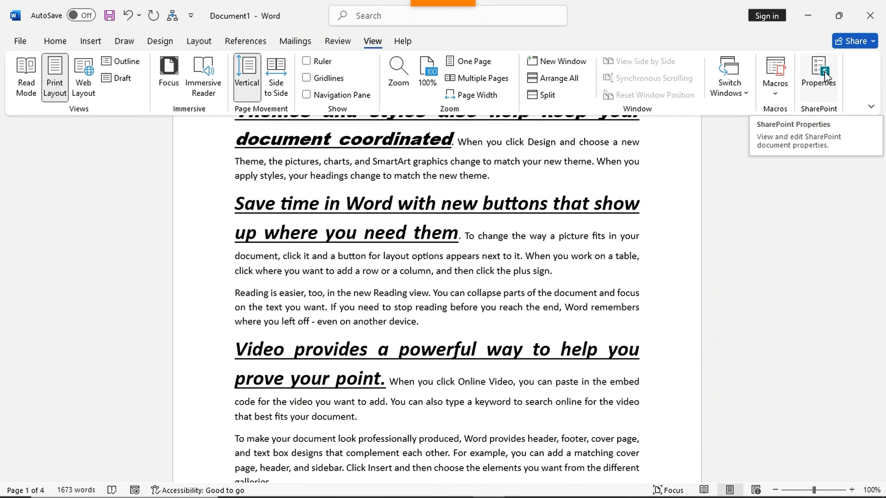
View the document's SharePoint properties, return to the document and open the properties again.
left_click(824, 76)
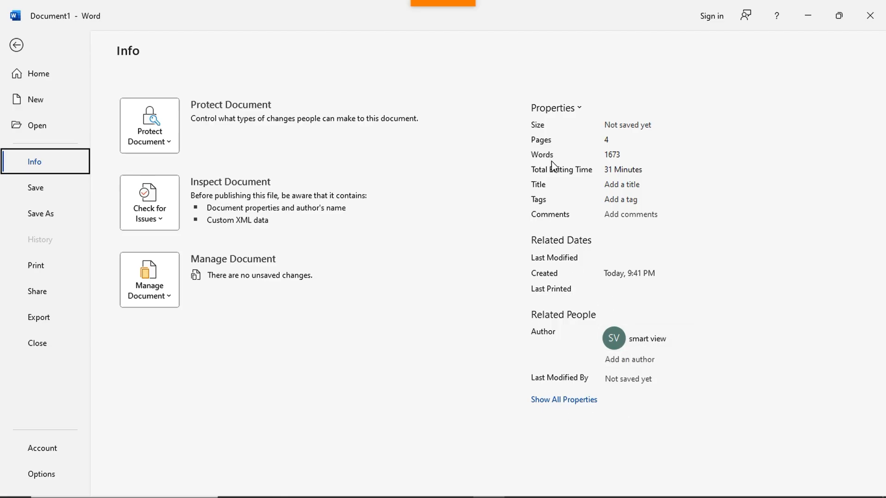
left_click(16, 44)
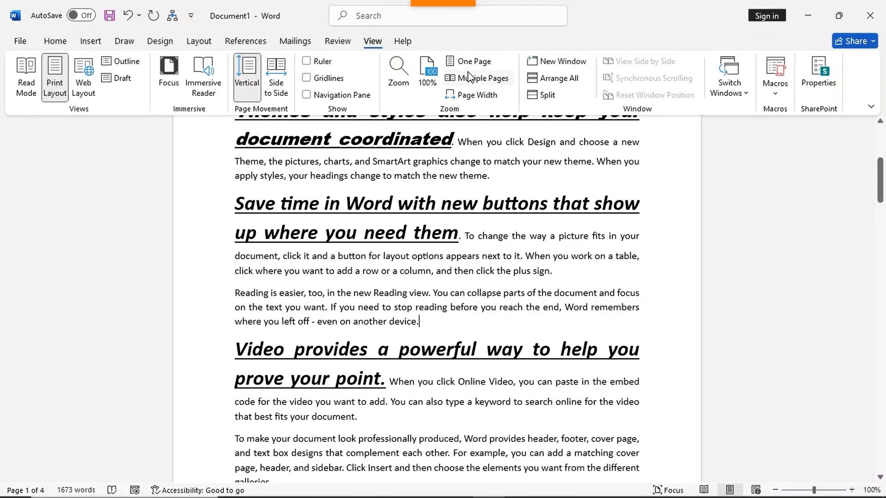
left_click(829, 85)
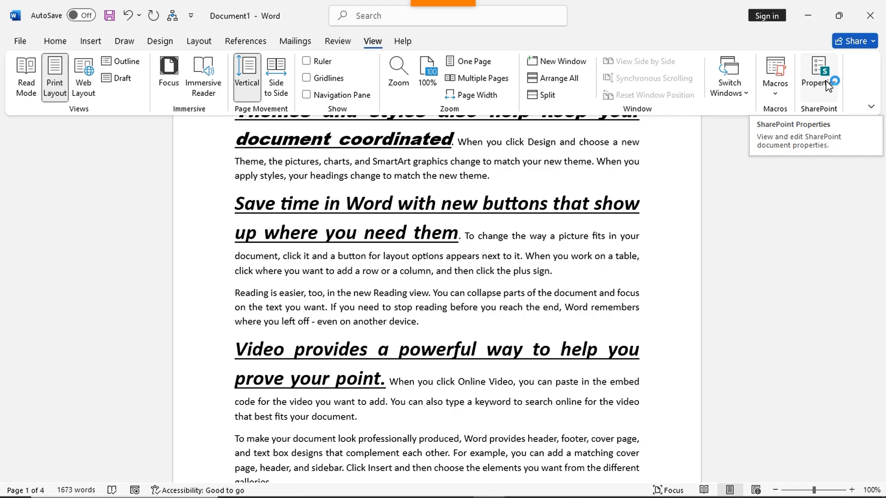